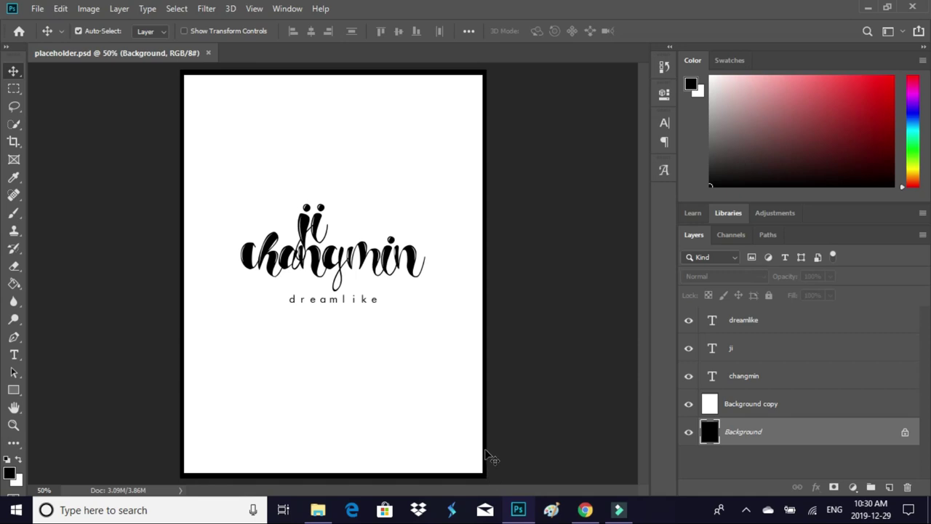
Examine the layers of the placeholder document: the white Background copy and the changmin and dreamlike text layers
left_click(720, 407)
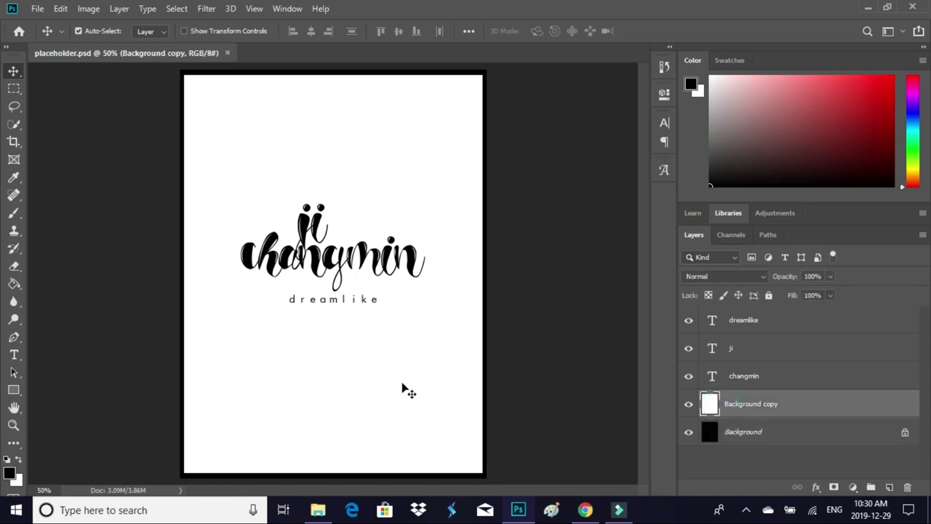
left_click(722, 381)
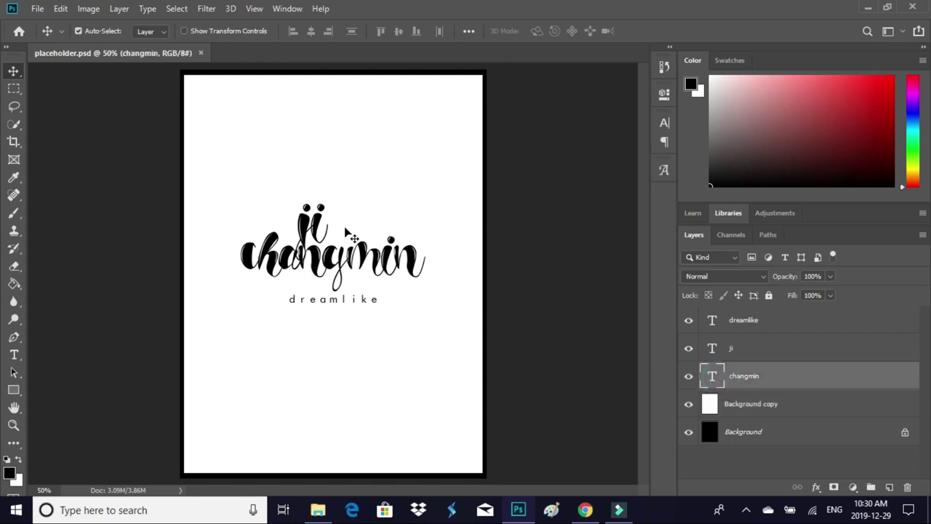
left_click(730, 326)
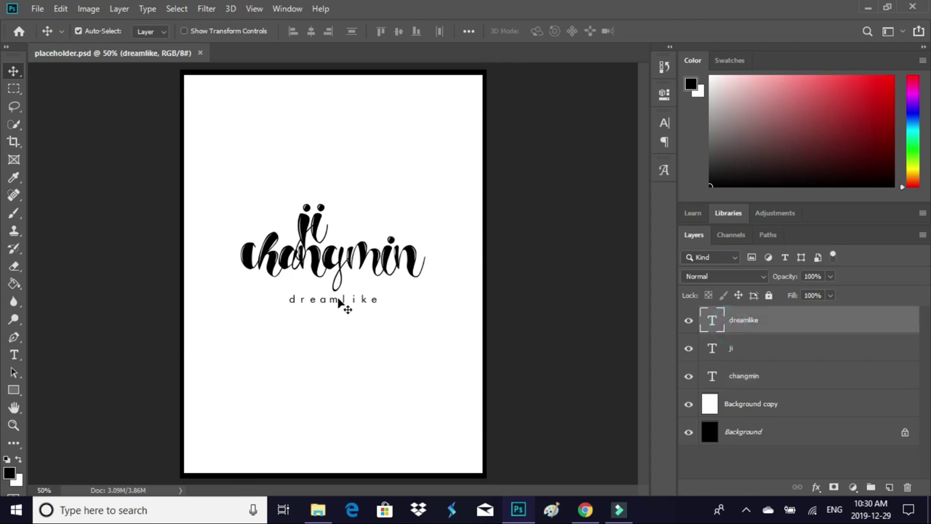
key("t")
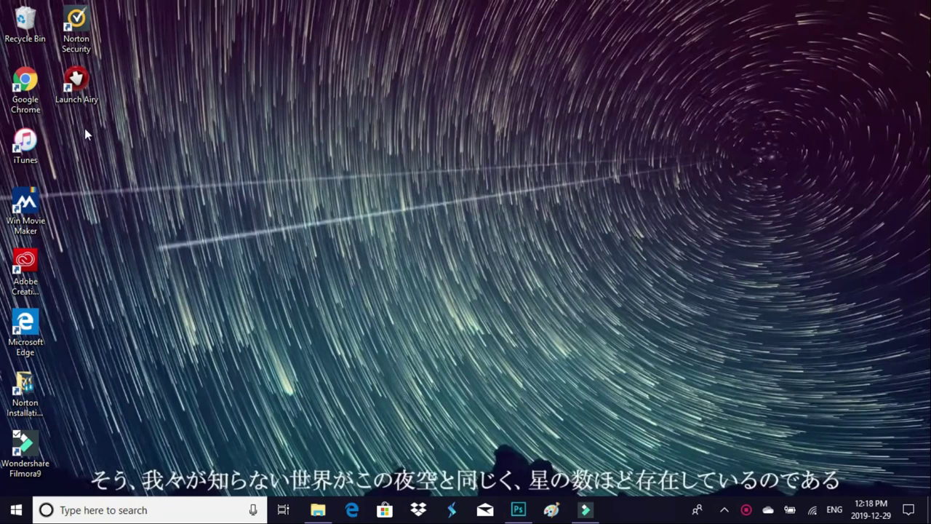
Switch to Google Chrome, go to dafont.com and open the Calligraphy category under Script
double_click(40, 105)
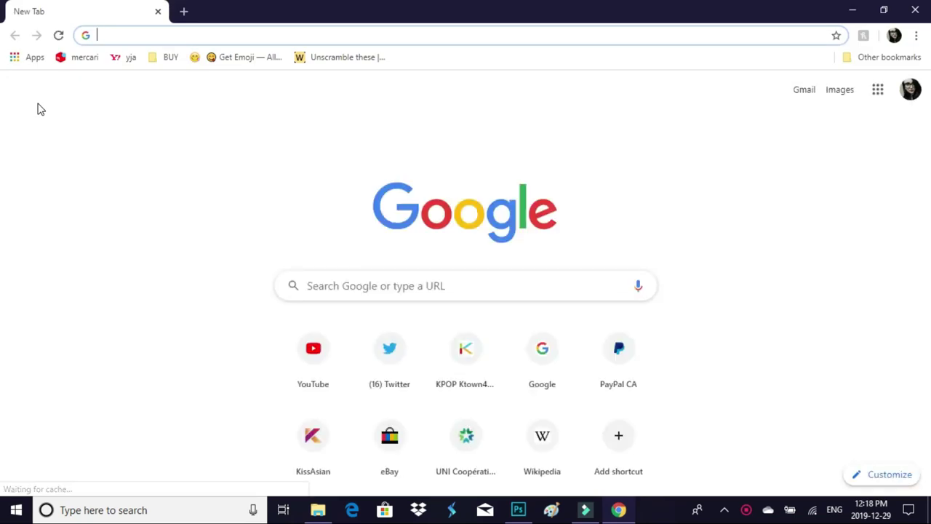
type("dafont.")
key("Return")
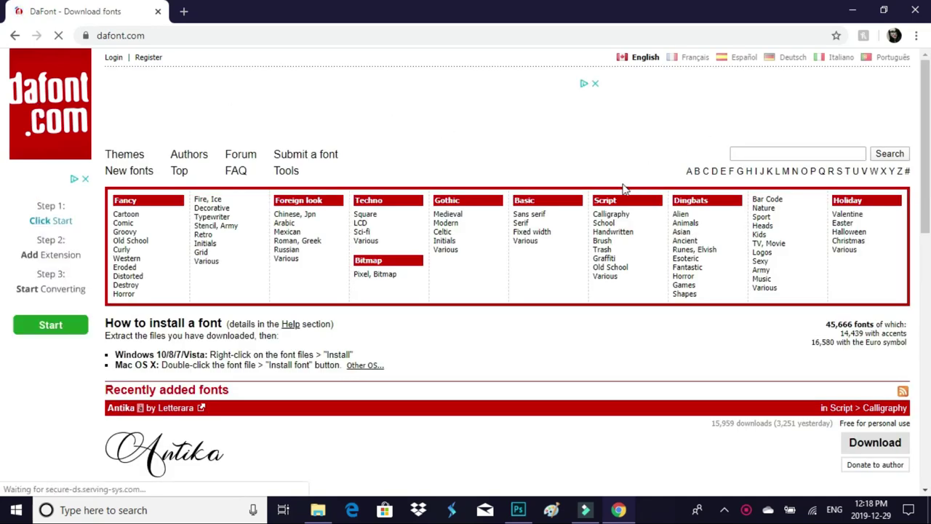
left_click(612, 214)
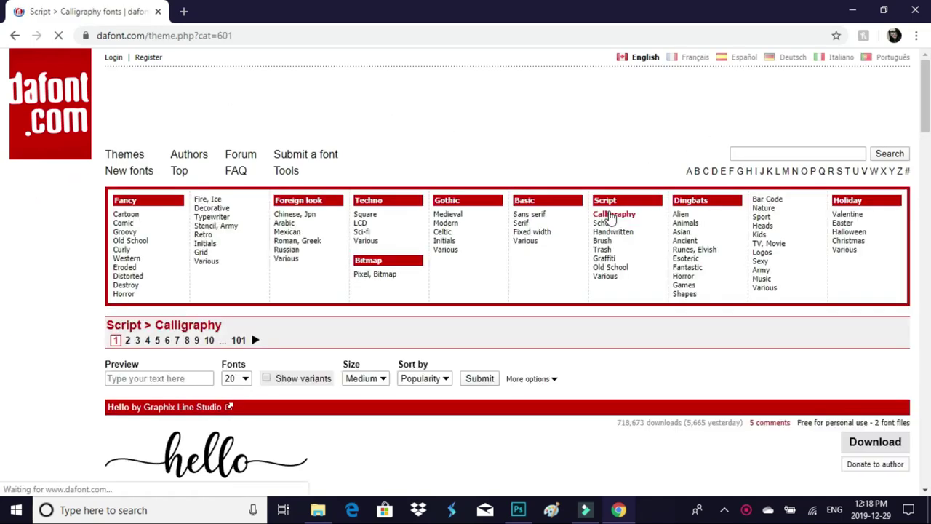
Find the Amarillo font in the Calligraphy list and download it
scroll(3, 208, "down", 8)
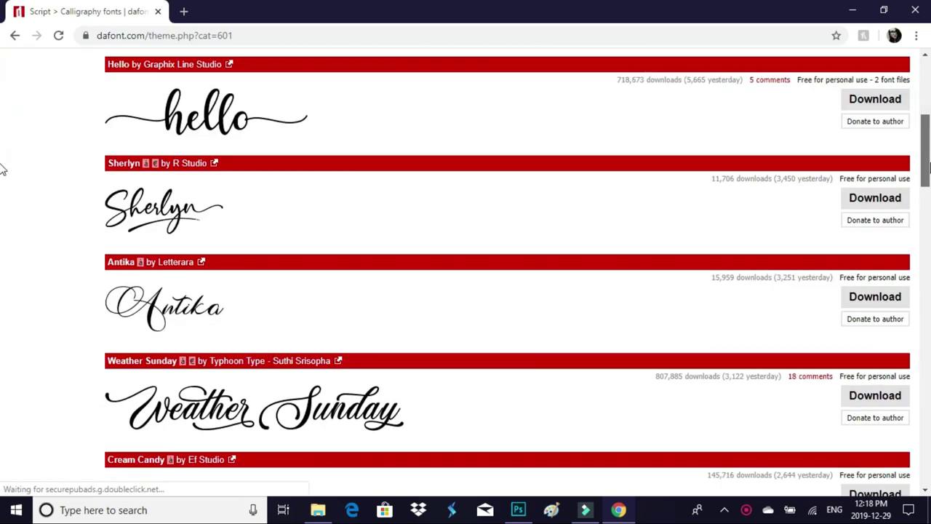
scroll(3, 235, "down", 10)
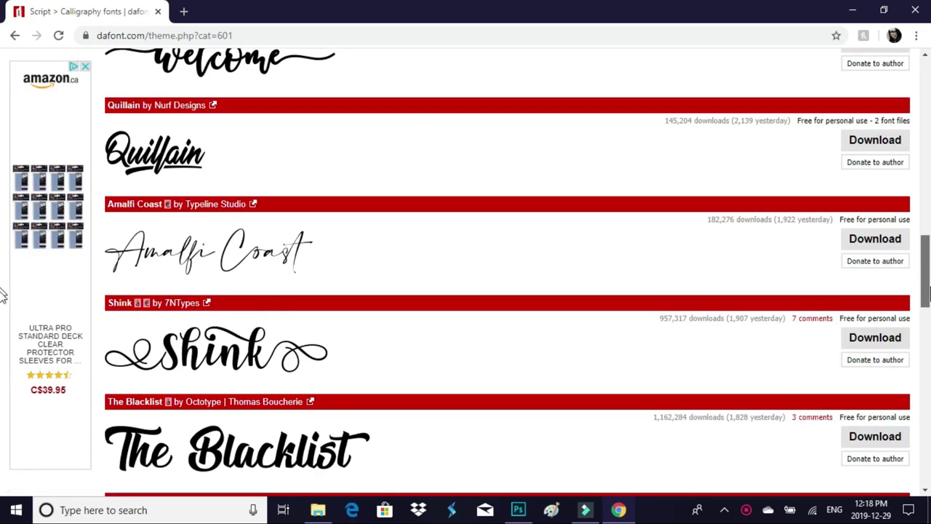
scroll(3, 329, "down", 4)
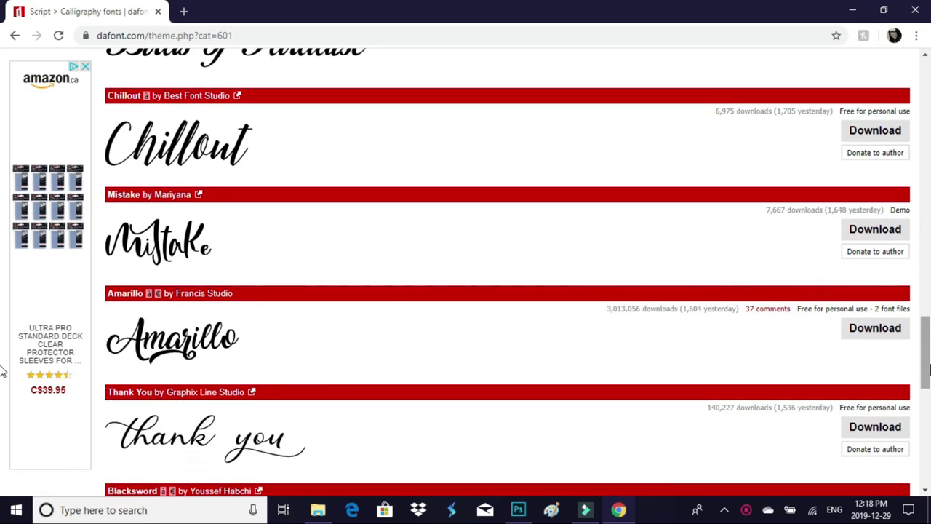
left_click(858, 341)
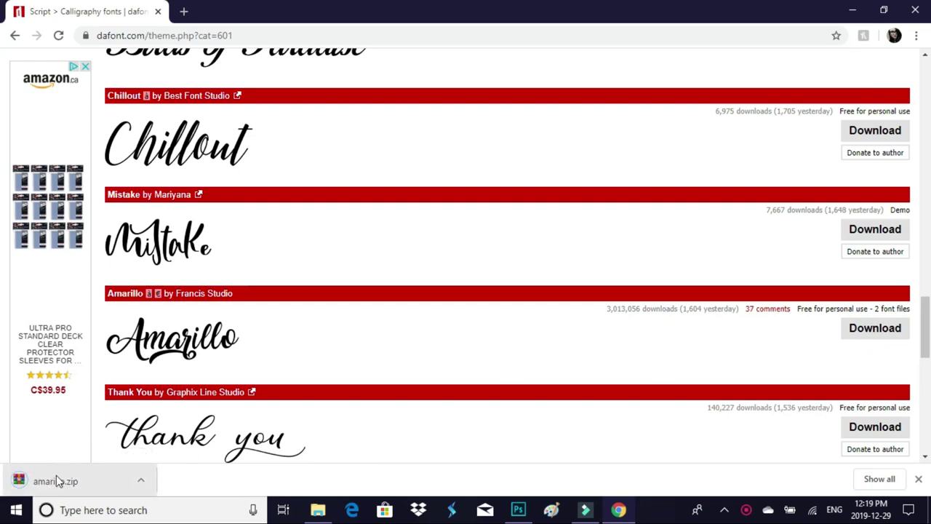
Open amarillo.zip in WinRAR, extract its contents to the Downloads folder with Rename All for conflicting files, and close the archive
left_click(57, 478)
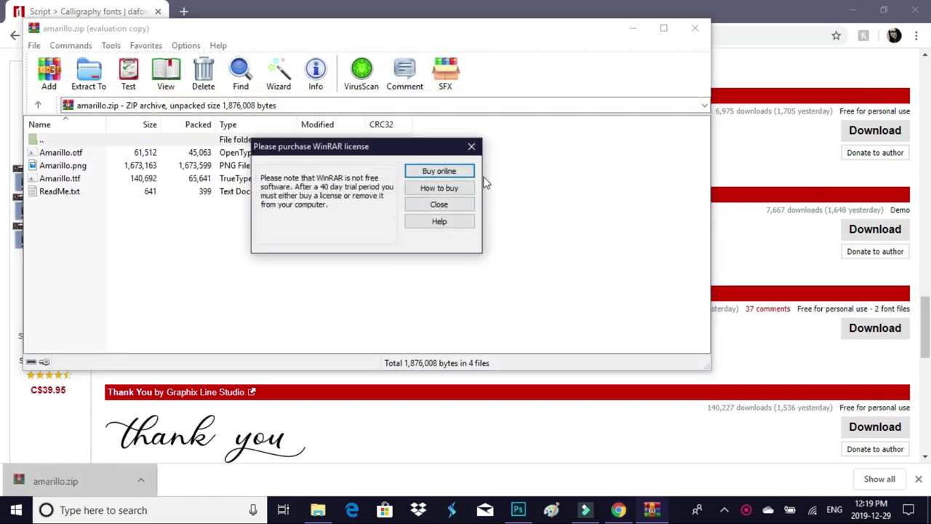
left_click(469, 149)
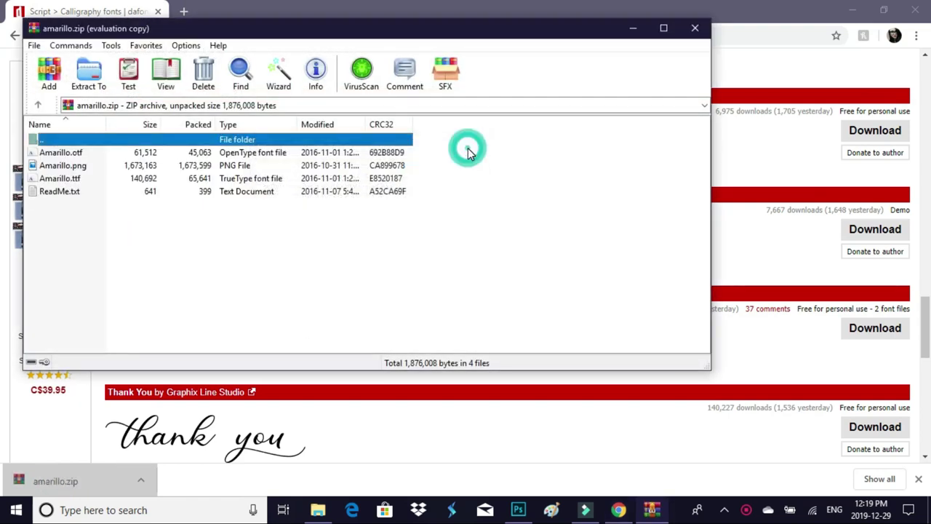
left_click(87, 77)
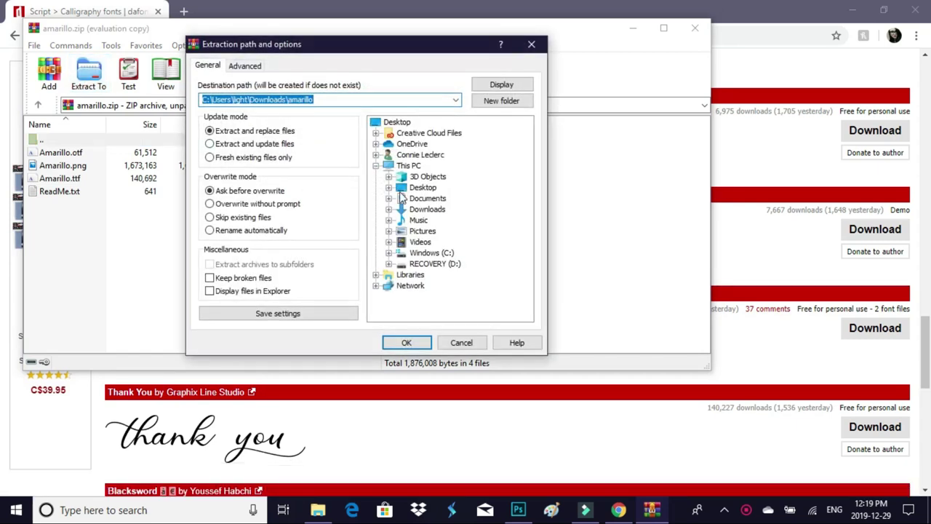
left_click(421, 209)
left_click(407, 342)
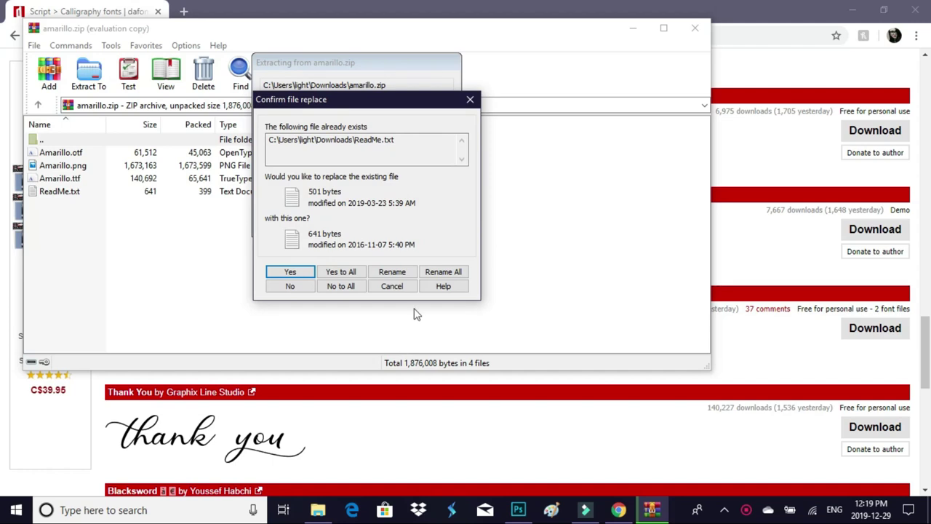
left_click(439, 273)
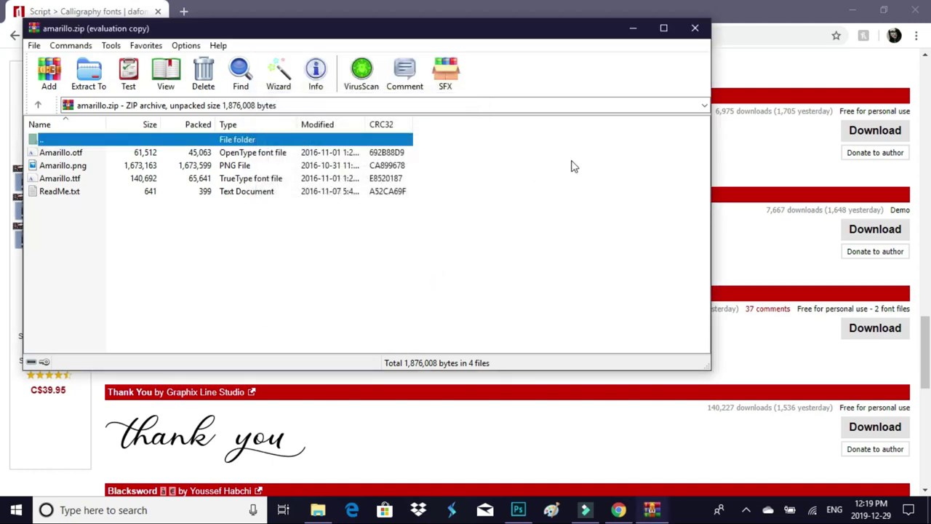
left_click(694, 28)
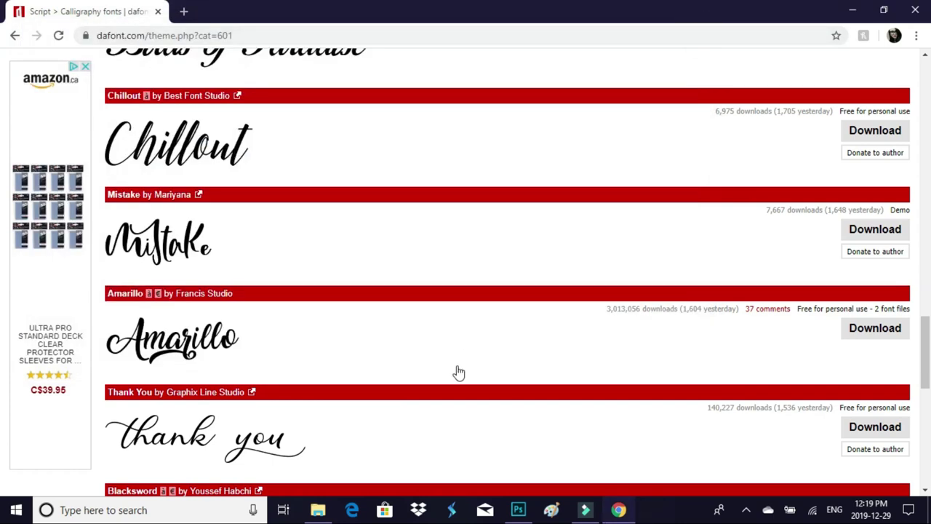
Switch to File Explorer, find the extracted Amarillo font file in the Downloads folder and install it
left_click(317, 511)
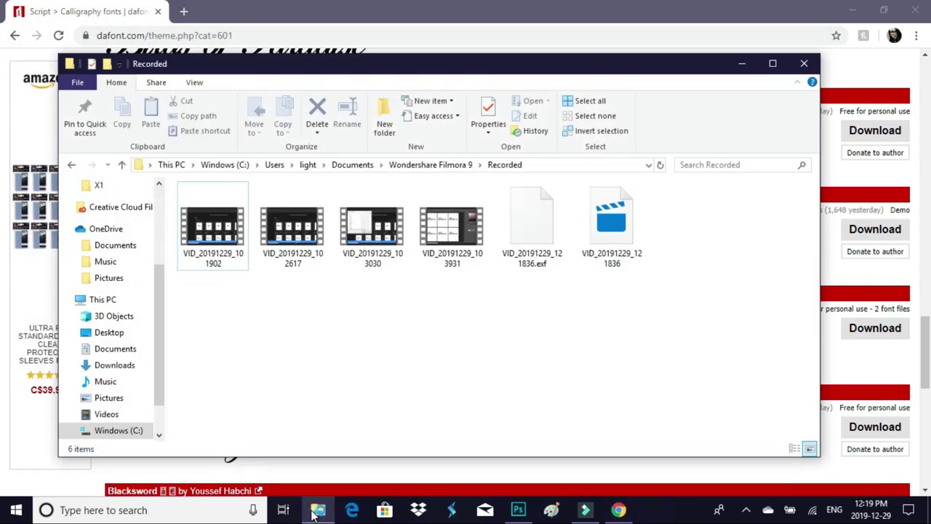
left_click(116, 366)
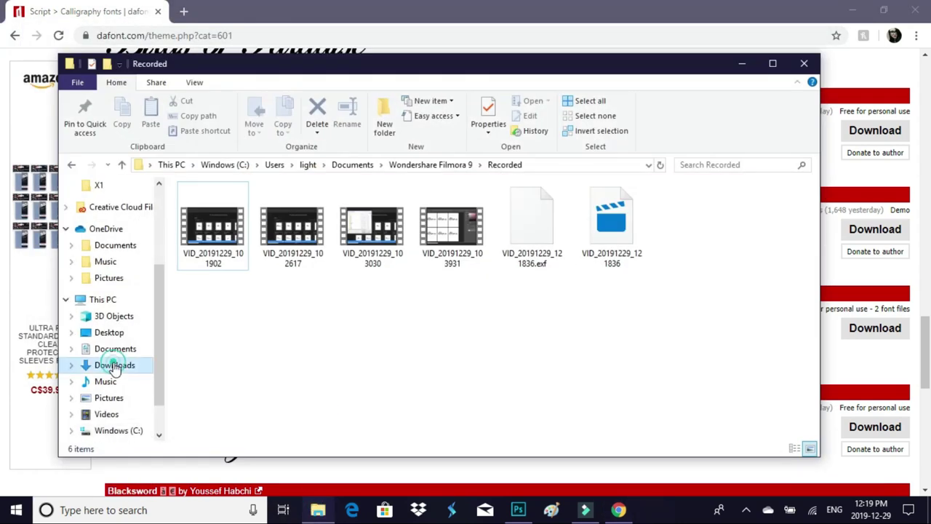
left_click(813, 439)
left_click(813, 439)
left_click(813, 439)
left_click(813, 440)
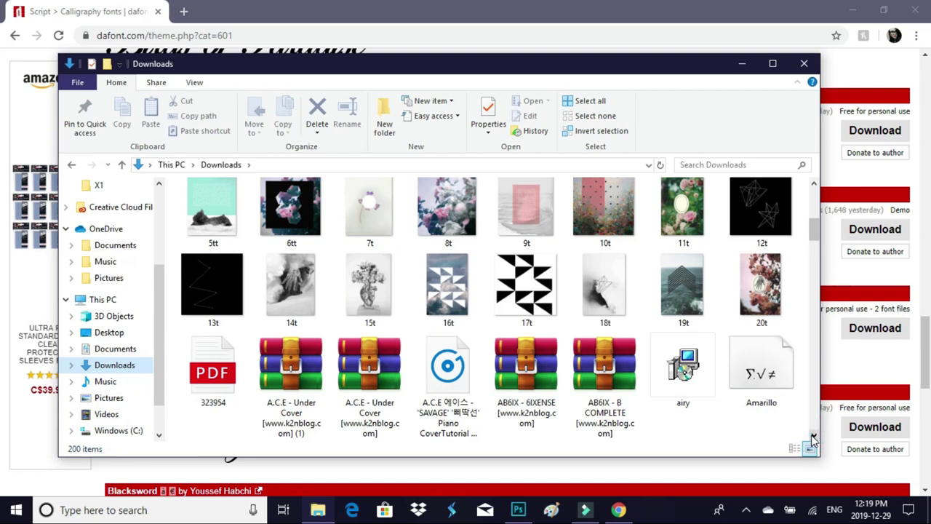
left_click(767, 387)
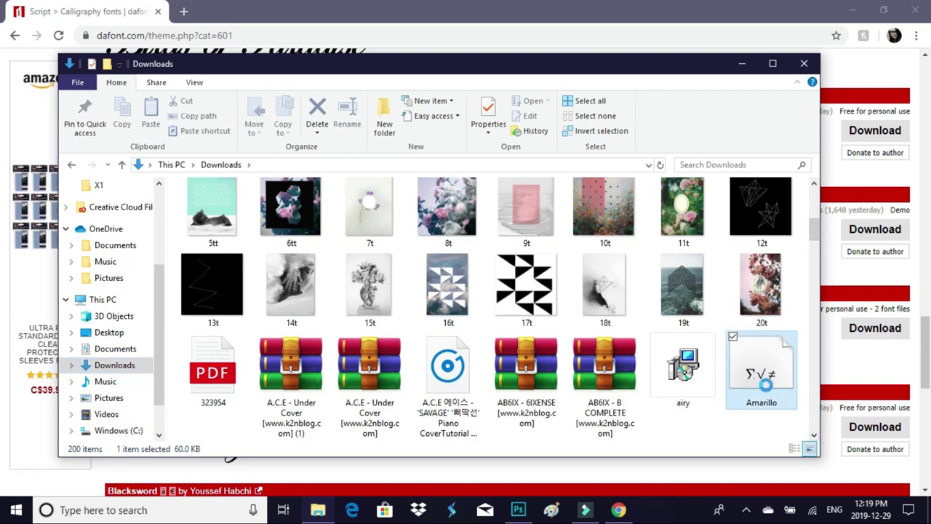
right_click(768, 392)
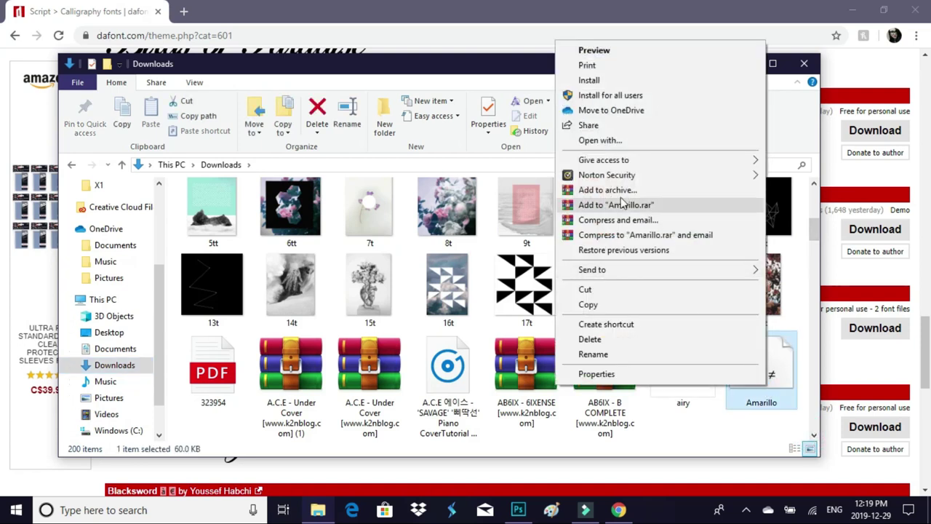
left_click(597, 81)
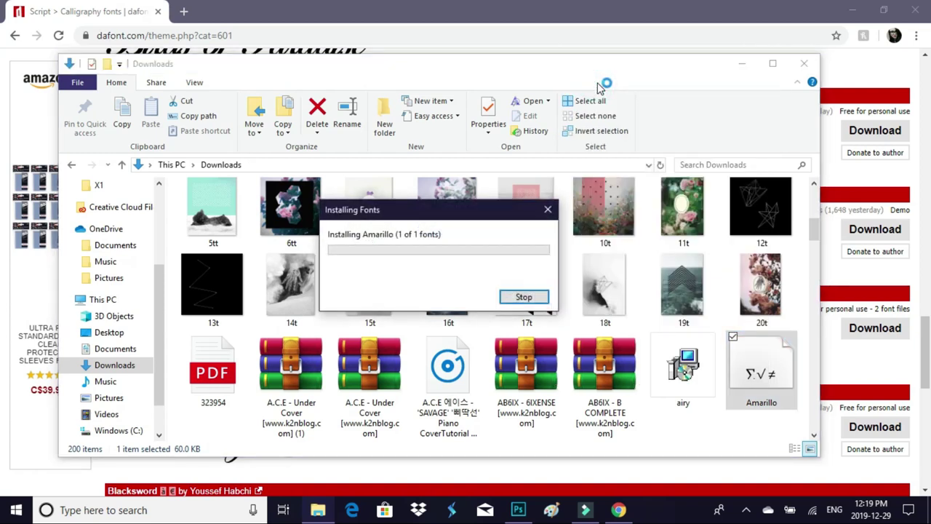
Switch to Photoshop and look for Amarillo in the Type tool's font list
left_click(517, 510)
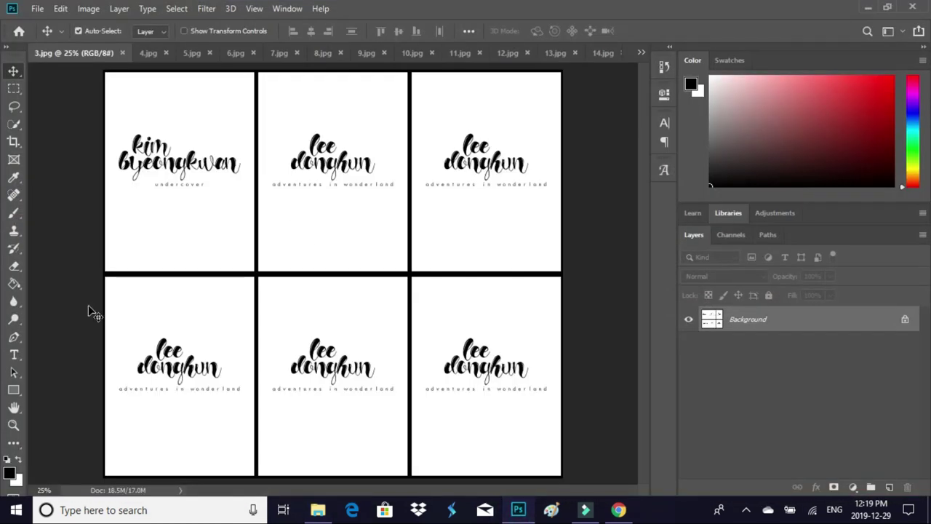
left_click(15, 355)
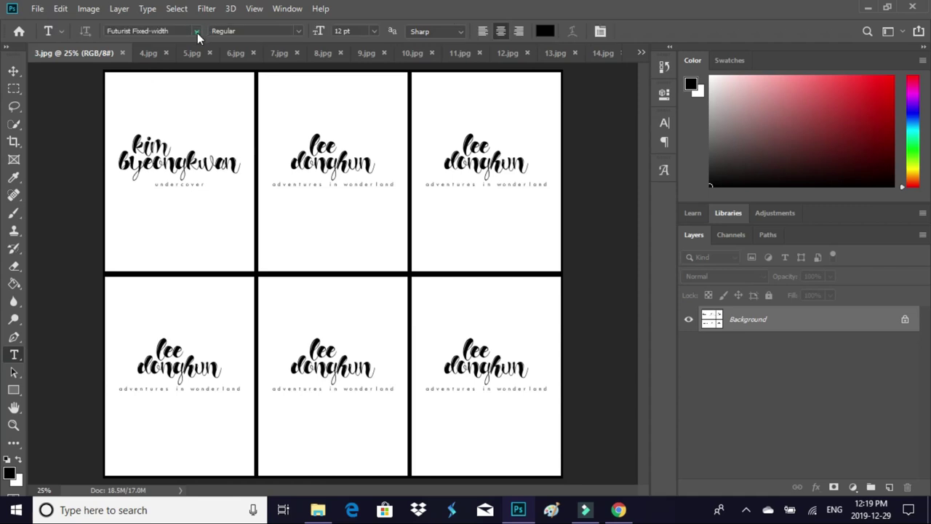
left_click(197, 32)
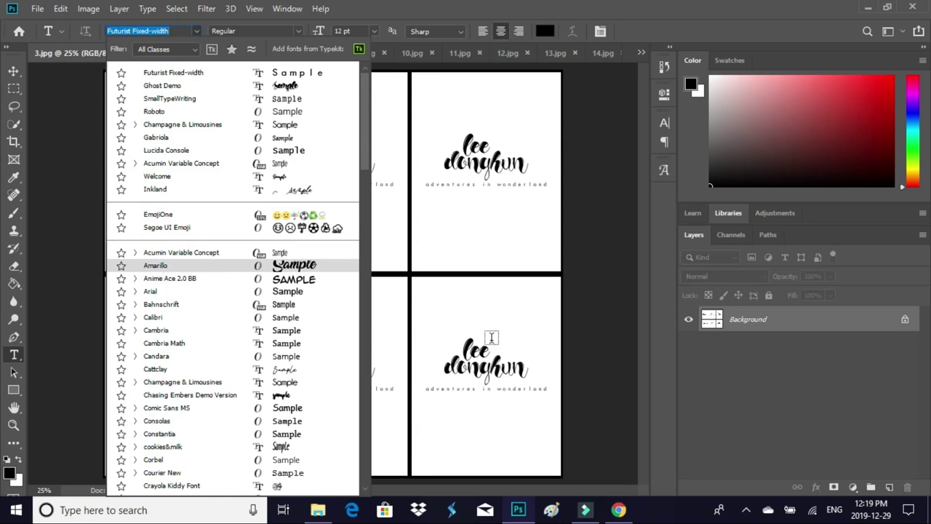
Return to Chrome and browse the Calligraphy fonts through page 4 to locate the Ghost font by Edric Studio
left_click(618, 508)
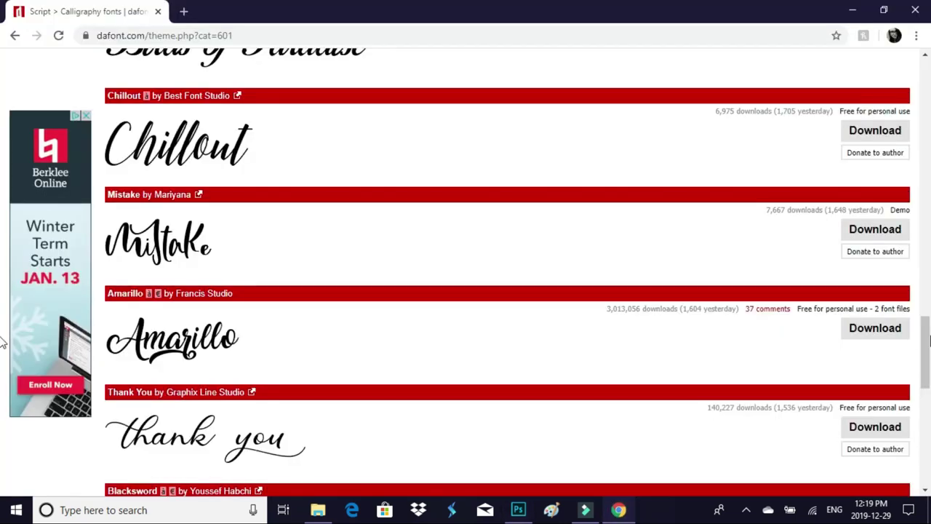
scroll(418, 282, "down", 7)
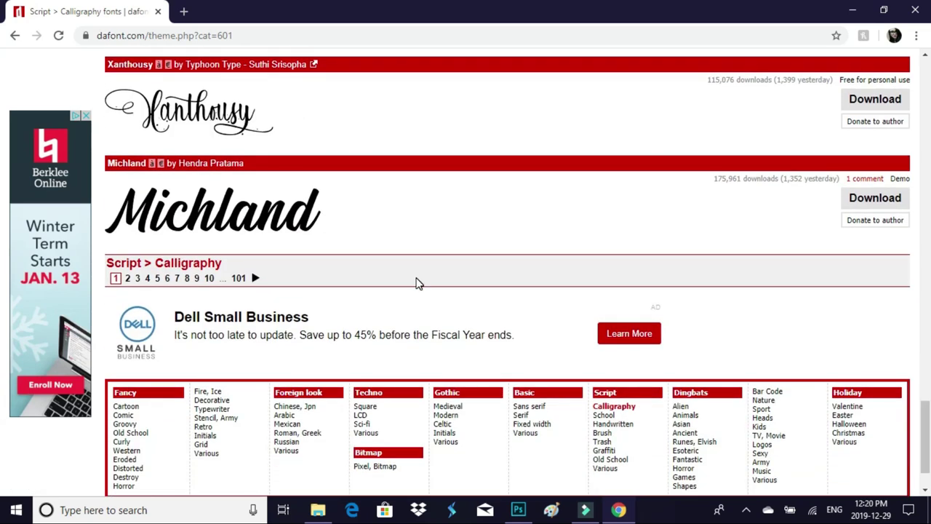
left_click(127, 278)
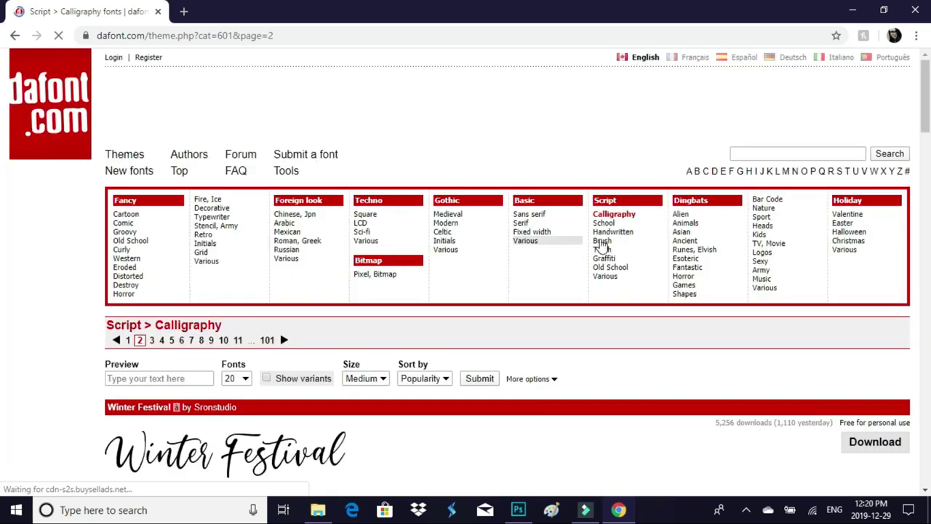
left_click_drag(925, 127, 926, 434)
scroll(3, 437, "down", 3)
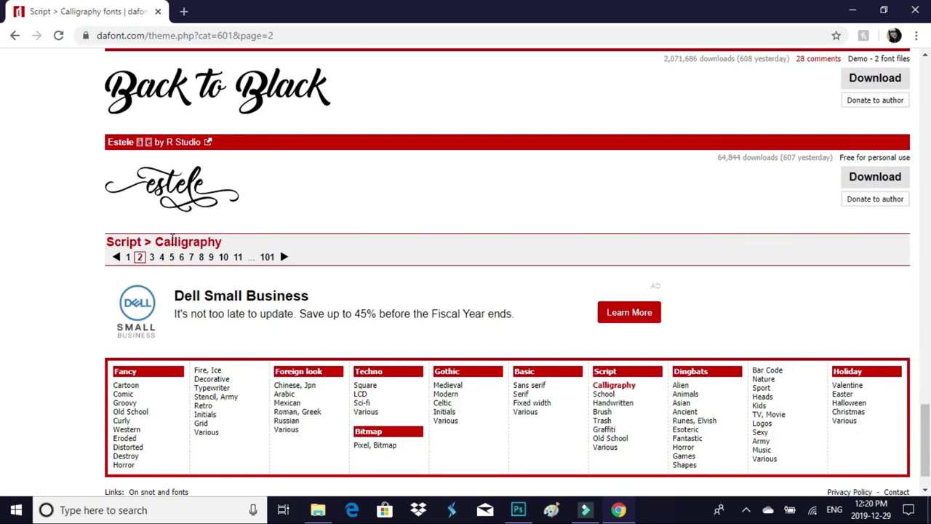
left_click(151, 258)
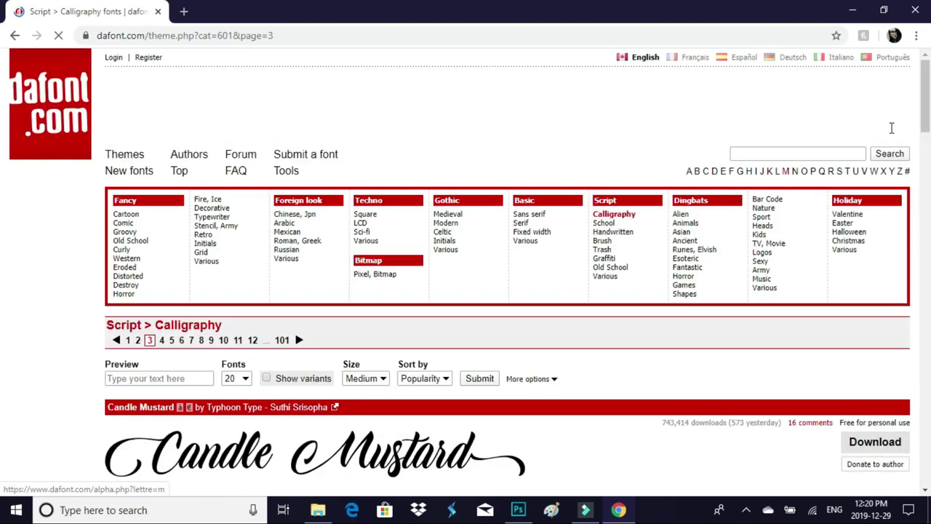
left_click_drag(927, 102, 926, 436)
left_click(162, 313)
scroll(220, 147, "down", 3)
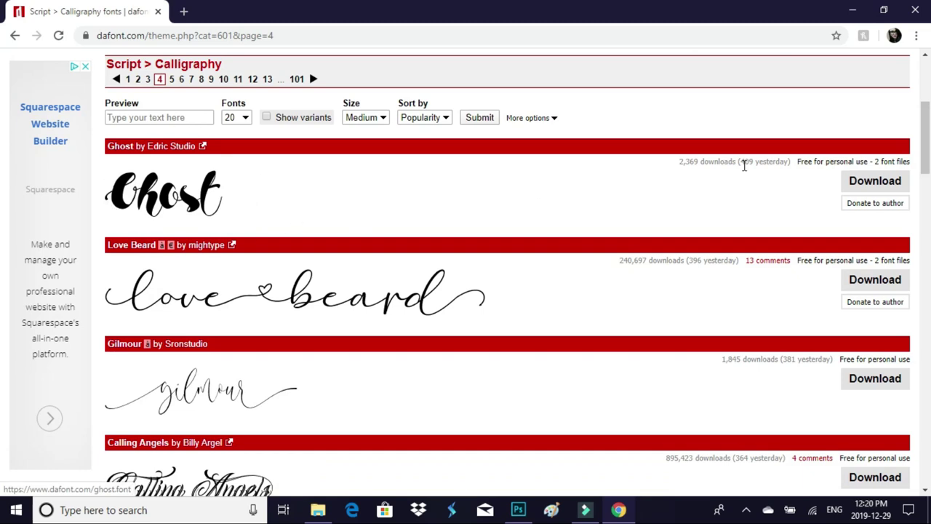
scroll(748, 179, "up", 3)
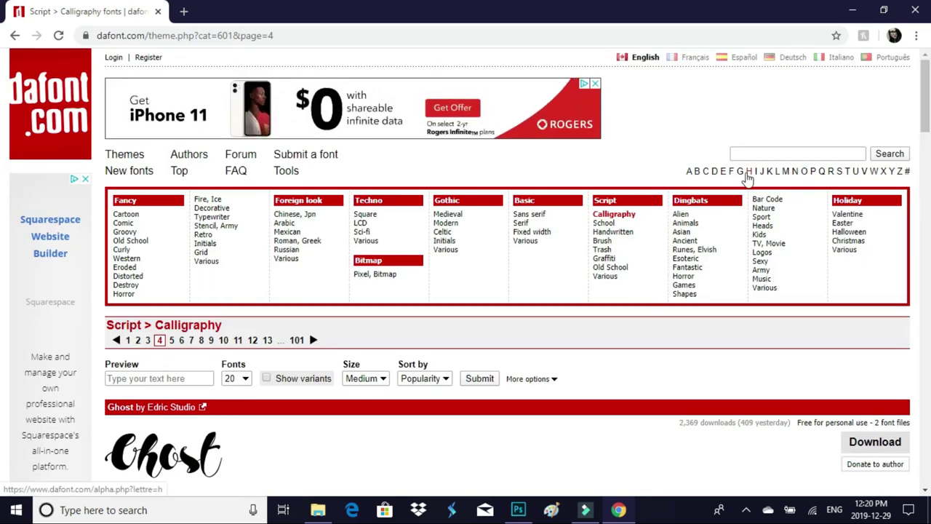
Open the Fixed width category under Basic to locate the Futurist fixed-width font
left_click(536, 215)
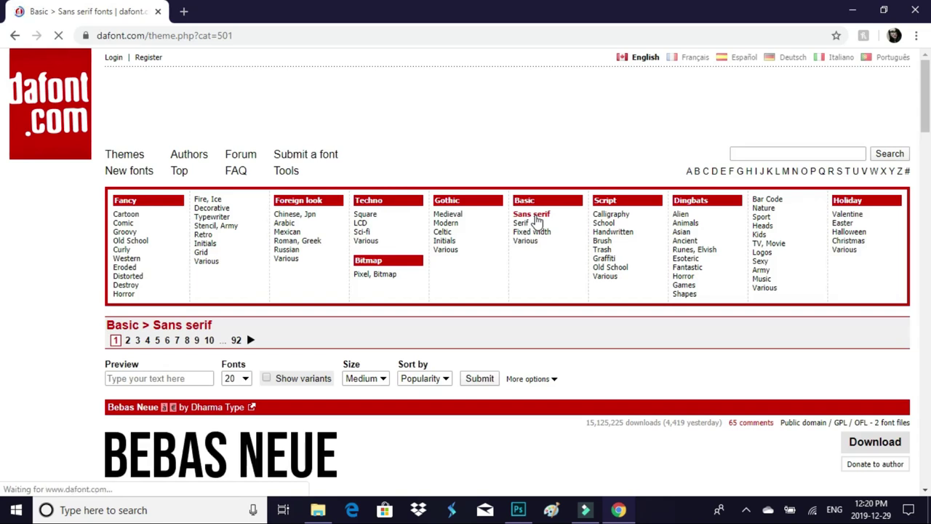
left_click(535, 233)
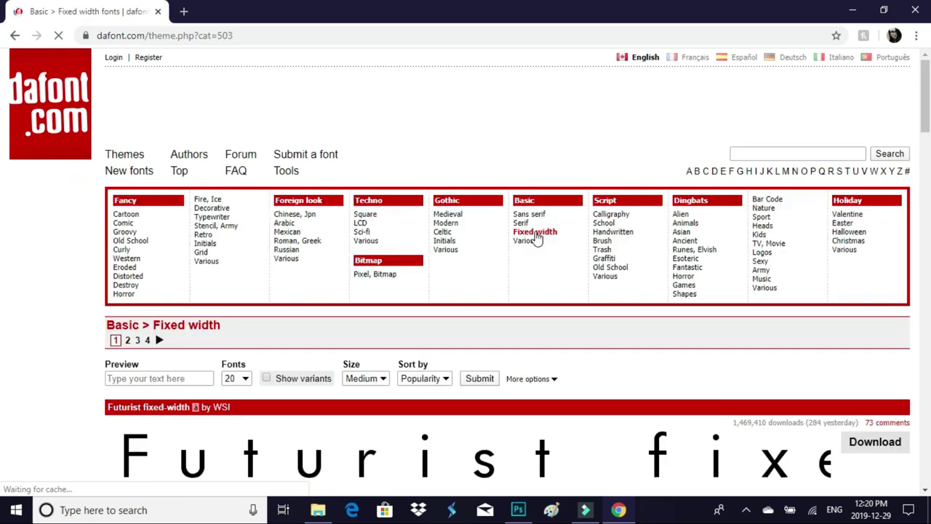
Look through the Fixed width font previews, including Futurist fixed-width
scroll(544, 266, "down", 3)
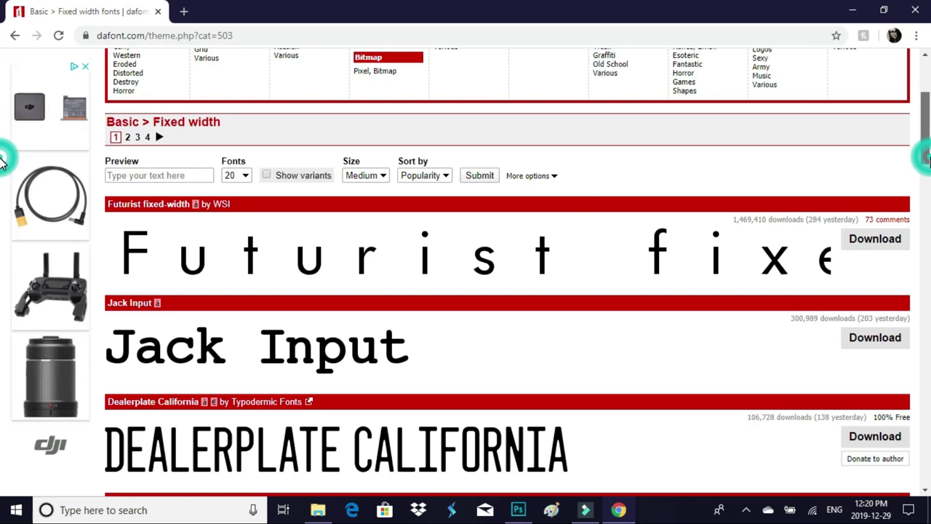
scroll(3, 145, "up", 2)
scroll(3, 137, "up", 1)
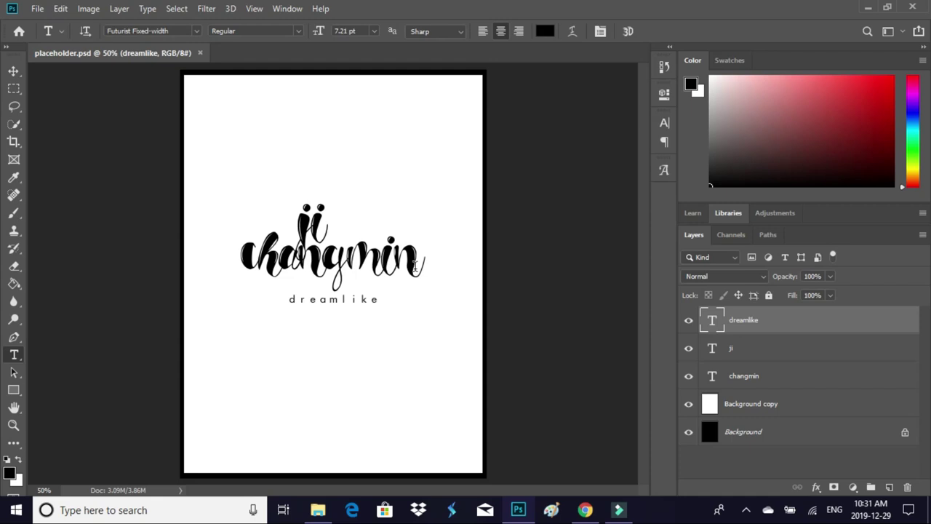
Switch to Photoshop and replace the placeholder card's "changmin" text with "sehyoon" and its "ji" text with "kim"
left_click_drag(416, 267, 216, 266)
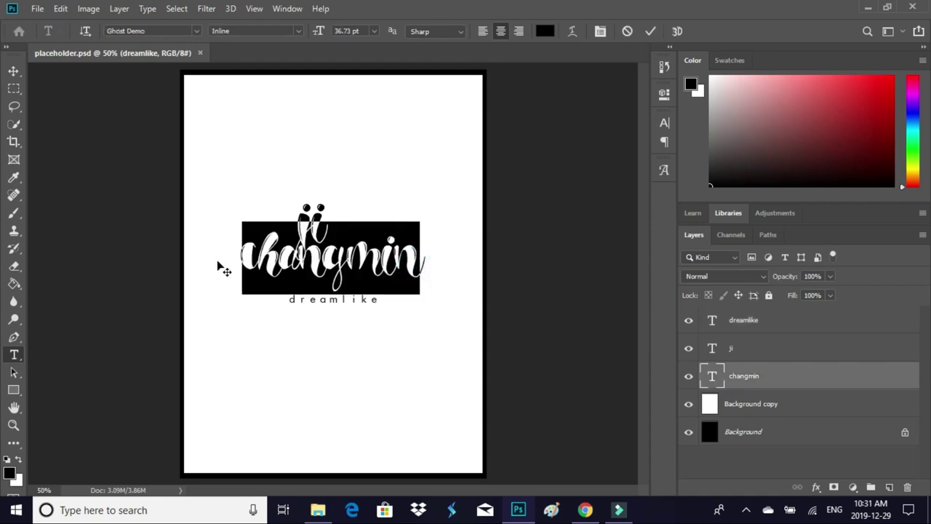
type("sehyoon")
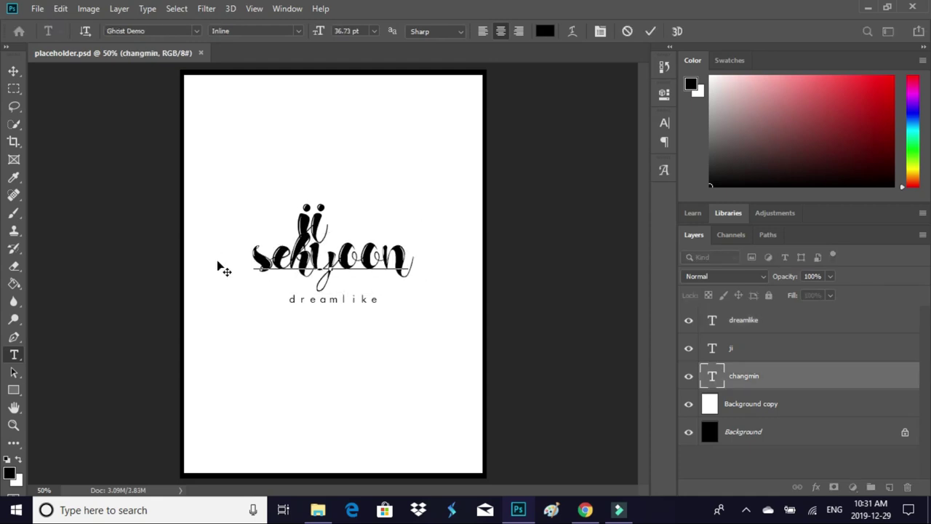
left_click(650, 31)
left_click_drag(322, 228, 275, 230)
type("kim")
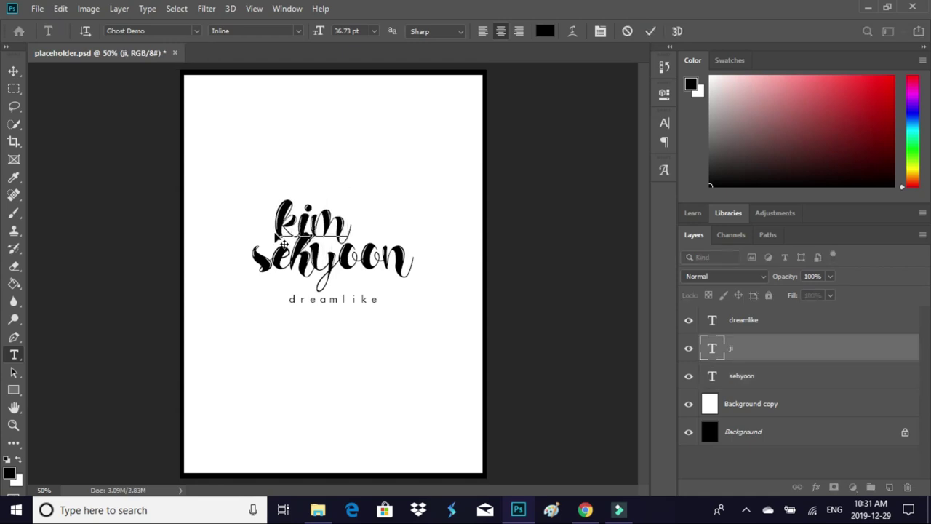
left_click(651, 31)
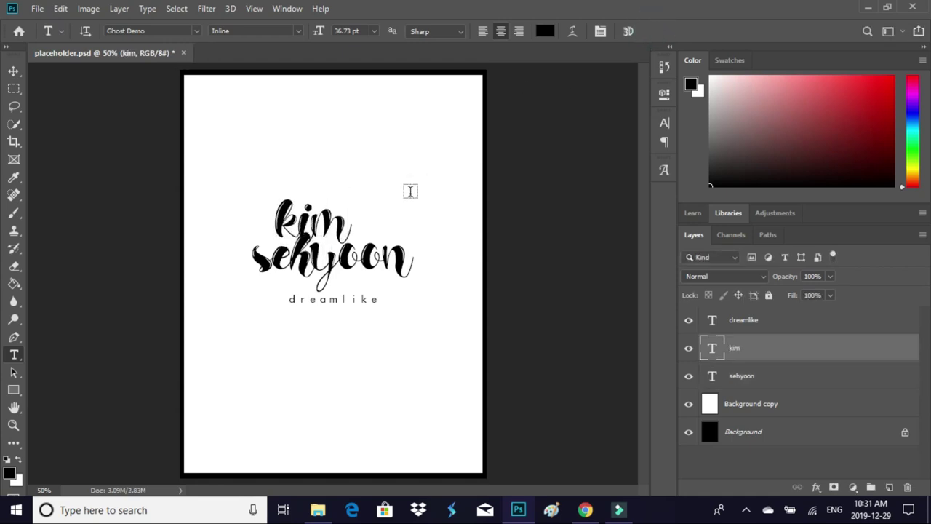
Nudge the "kim" text layer to the right until it sits roughly centred above "sehyoon"
key("c")
key("v")
key("Right")
key("Right")
key("Right")
key("Right")
key("Right")
key("Right")
key("Right")
key("Right")
key("Right")
key("Right")
key("Right")
key("Right")
key("Right")
key("Right")
key("Right")
key("Right")
key("Right")
key("Right")
key("Right")
key("Right")
key("Right")
key("Right")
key("Right")
key("Right")
key("Right")
key("Right")
key("Right")
key("Right")
key("Right")
key("Right")
key("Right")
key("Right")
key("Right")
key("Right")
key("Right")
key("Right")
key("Right")
key("Right")
key("Right")
key("Right")
key("Right")
key("Right")
key("Right")
key("Right")
key("Right")
key("Right")
key("Right")
key("Right")
key("Right")
key("Right")
key("Right")
key("Right")
key("Right")
key("Right")
key("Right")
key("Right")
key("Right")
key("Right")
key("Right")
key("Right")
key("Right")
key("Right")
key("Right")
key("Right")
key("Right")
key("Right")
key("Right")
key("Right")
key("Right")
key("Right")
key("Right")
key("Right")
key("Right")
key("Right")
key("Right")
key("Right")
key("Right")
key("Right")
key("Right")
key("Right")
key("Right")
key("Right")
key("Right")
key("Right")
key("Right")
key("Right")
key("Right")
key("Right")
key("Right")
key("Right")
Replace the "dreamlike" subtitle below the name with "adventures in wonderland"
key("t")
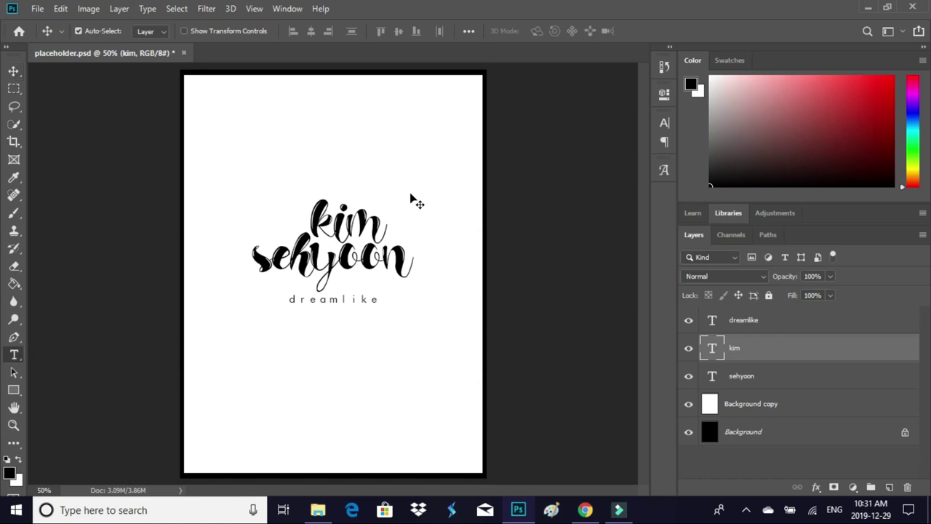
left_click_drag(375, 300, 272, 299)
type("adventures in wond")
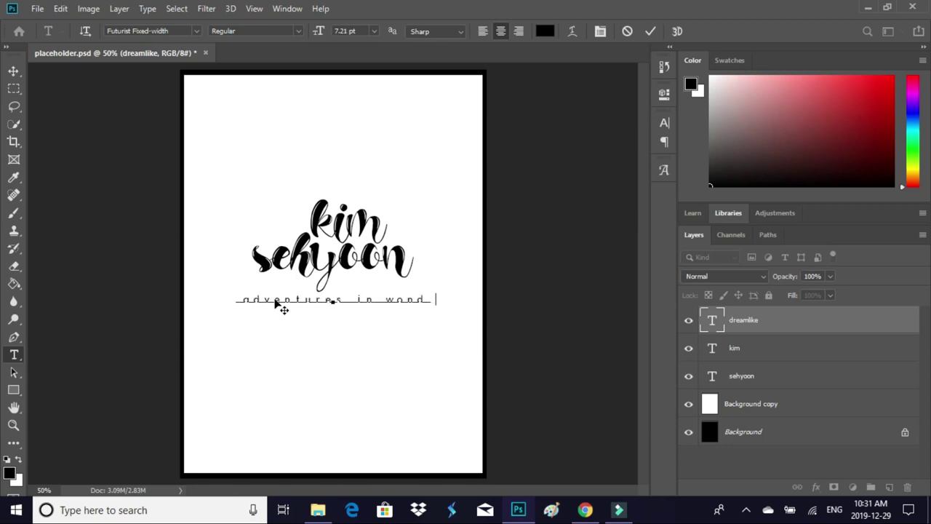
type("erland")
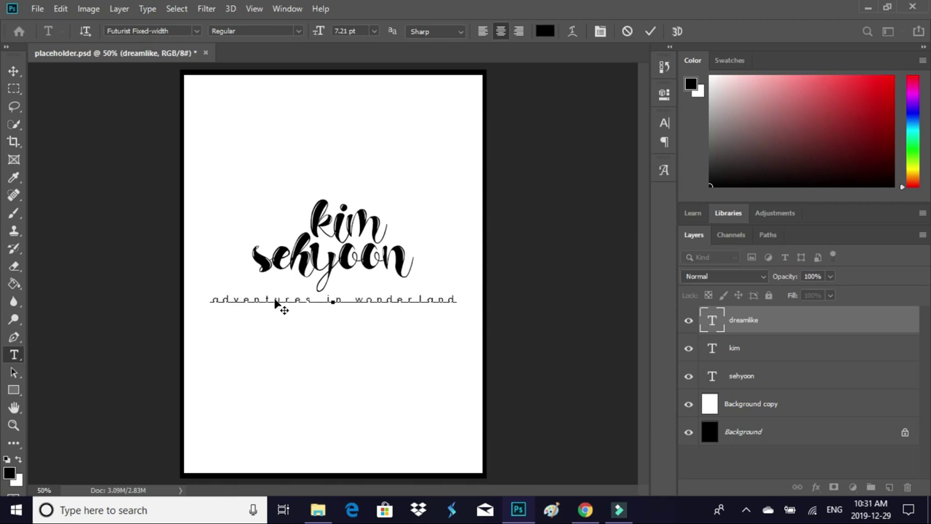
left_click(651, 32)
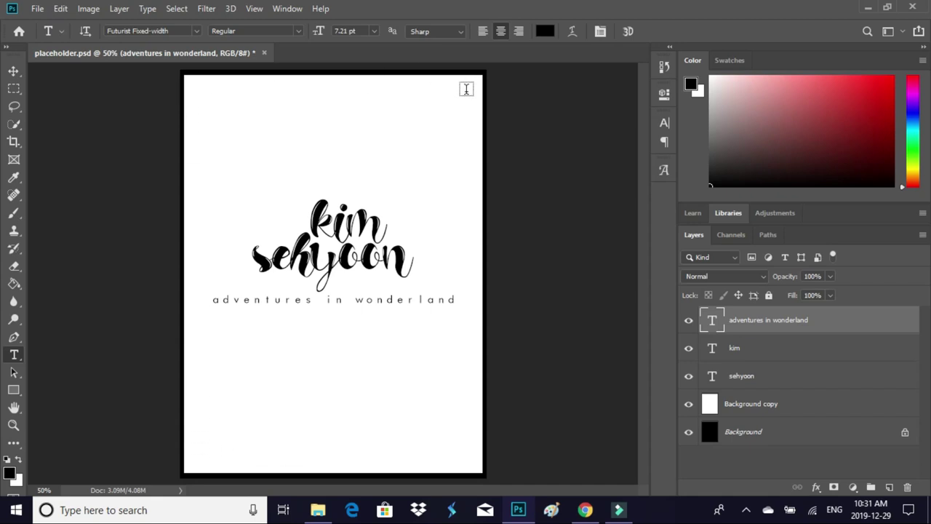
Set up a JPEG save of the card in the A.C.E folder inside PLACEHOLDERS, and cancel it
left_click(37, 9)
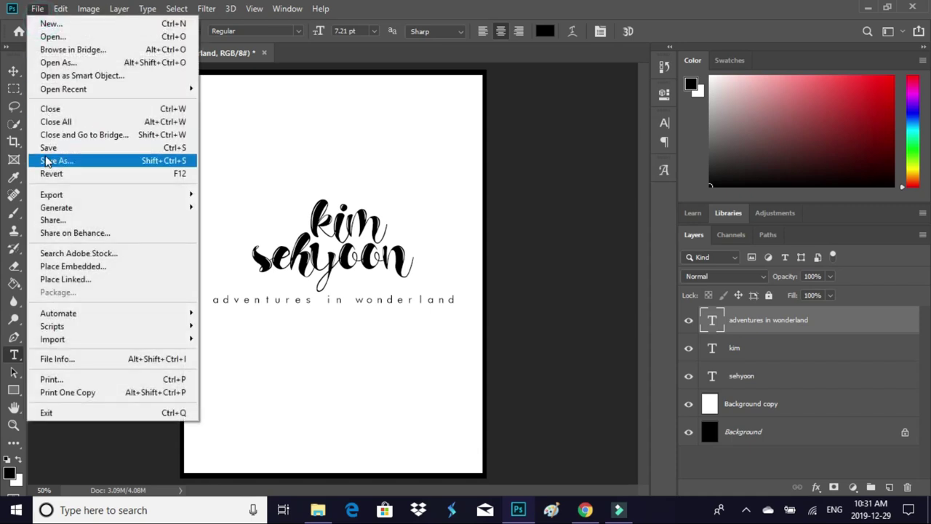
left_click(44, 131)
double_click(139, 95)
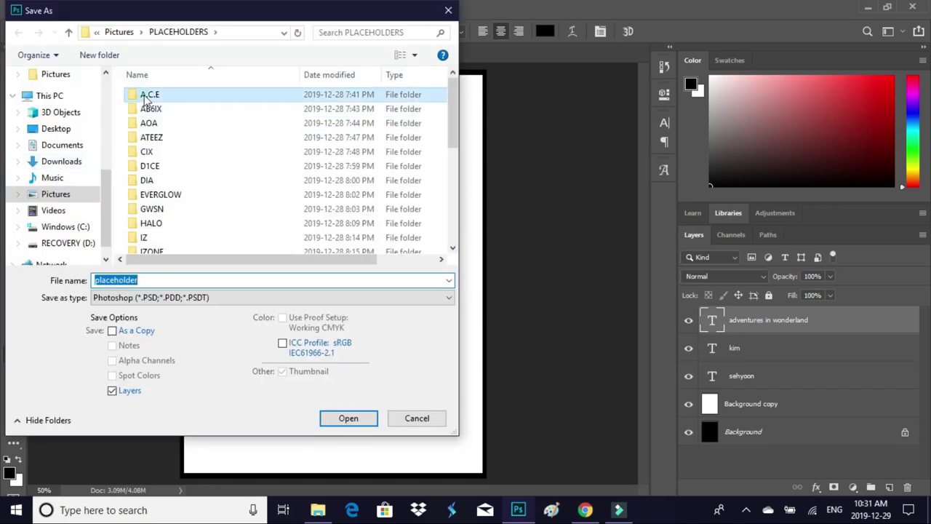
left_click(145, 298)
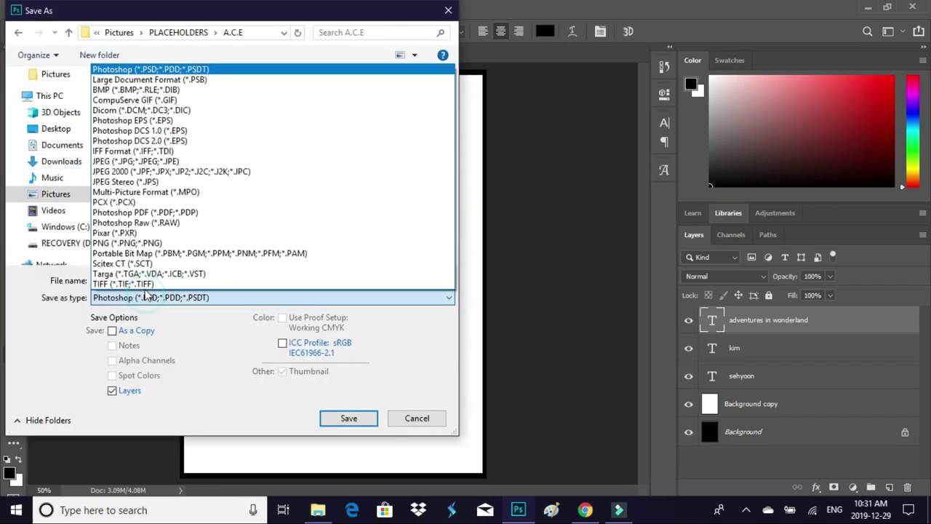
left_click(144, 165)
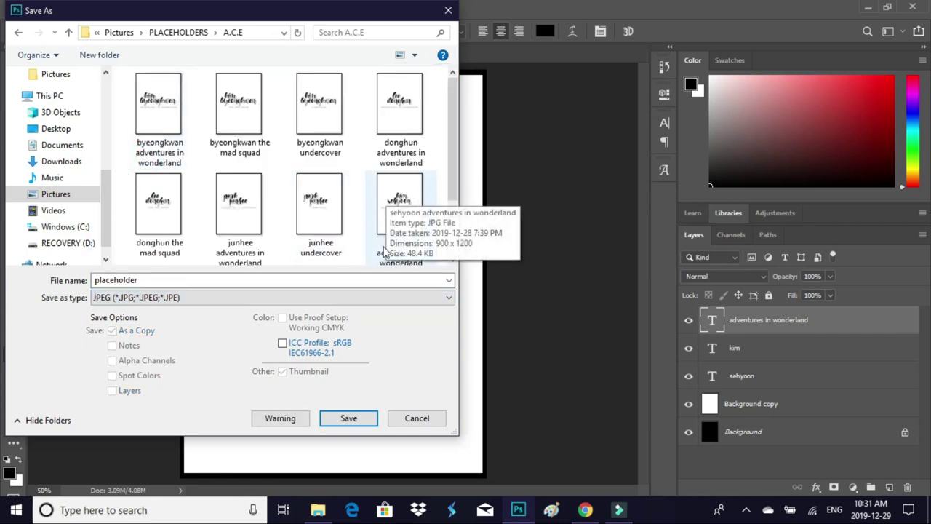
left_click(417, 419)
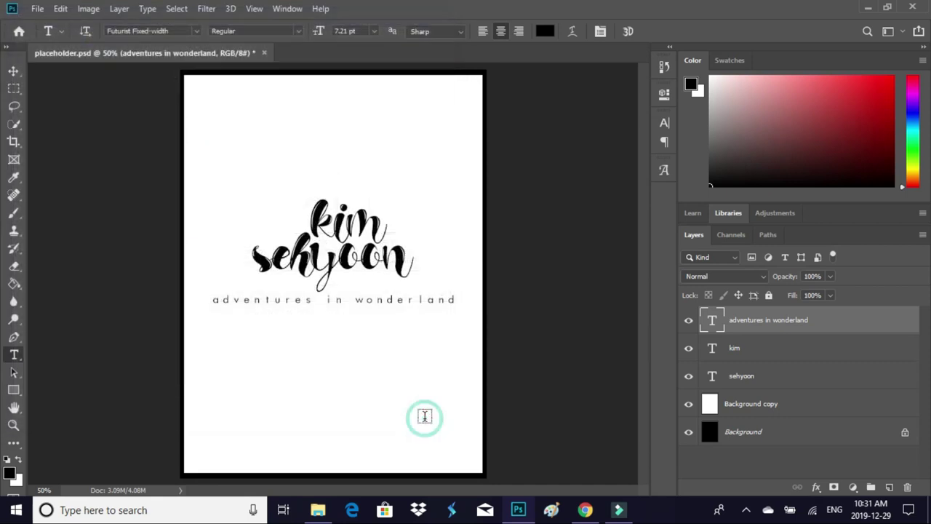
Close placeholder.psd without saving and create a new 9 x 8 inch RGB document at 300 ppi with a white background
left_click(264, 53)
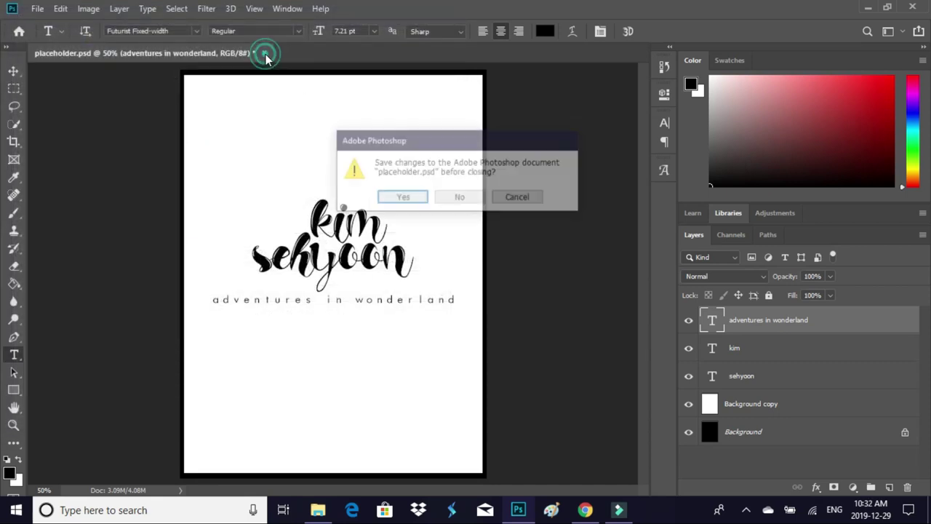
left_click(447, 201)
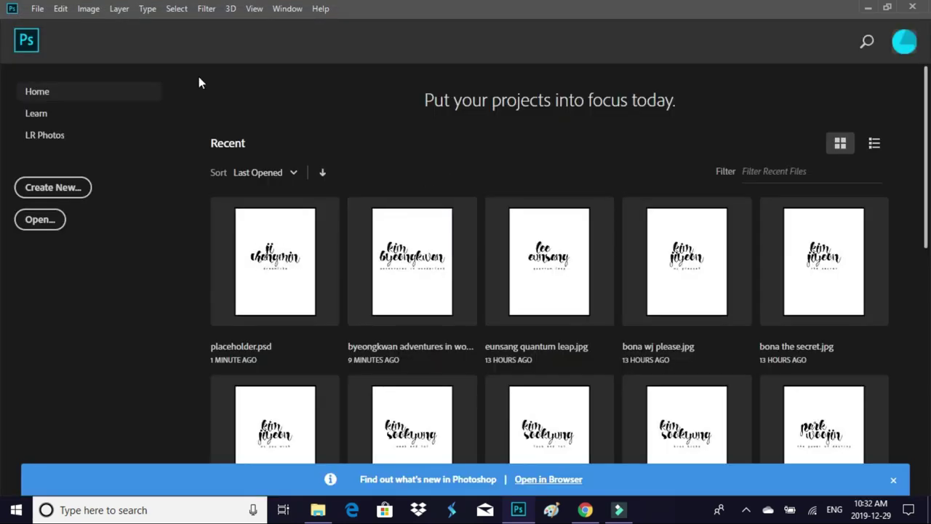
left_click(76, 192)
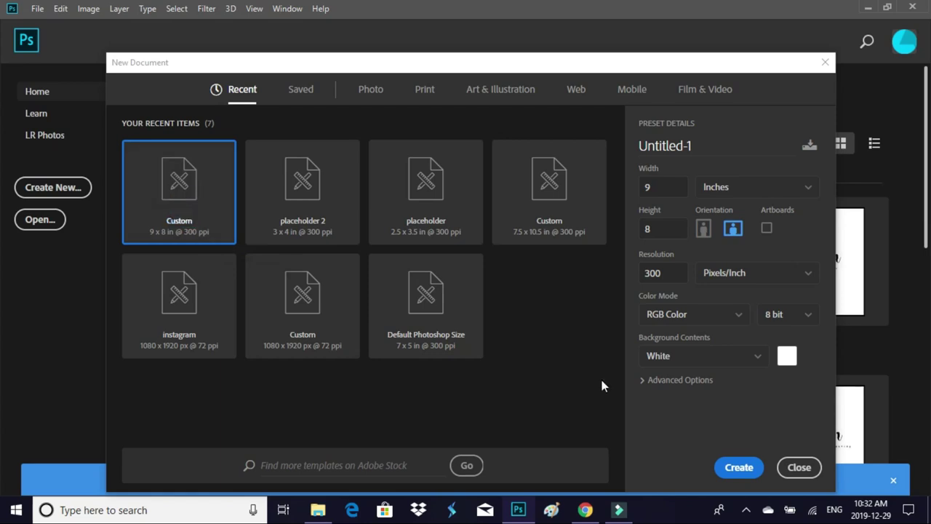
left_click(739, 468)
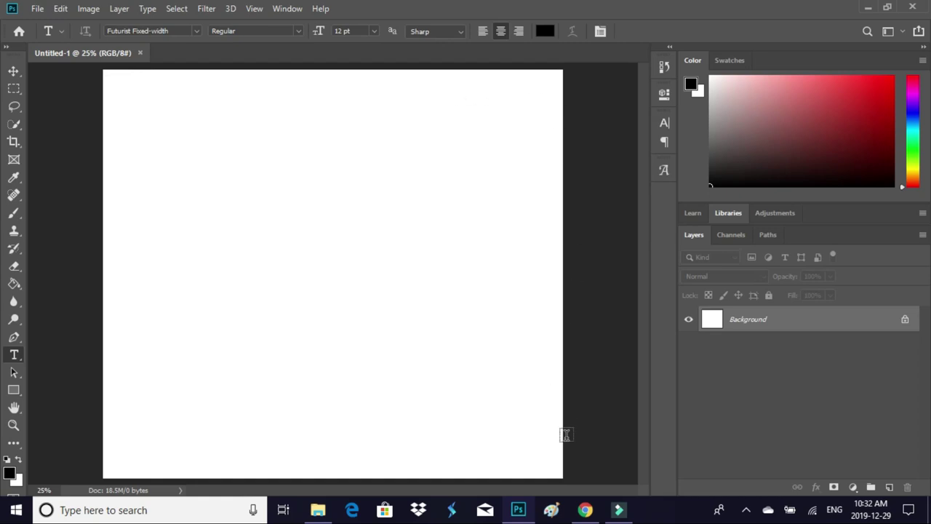
Open the card image "byeongkwan adventures in wonderland" from the A.C.E folder inside PLACEHOLDERS
left_click(37, 8)
left_click(41, 32)
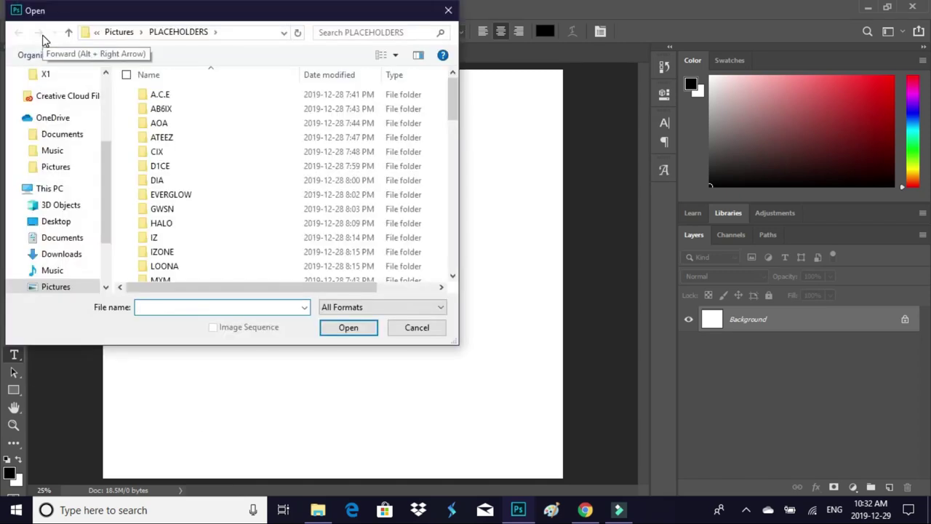
double_click(161, 95)
left_click(163, 99)
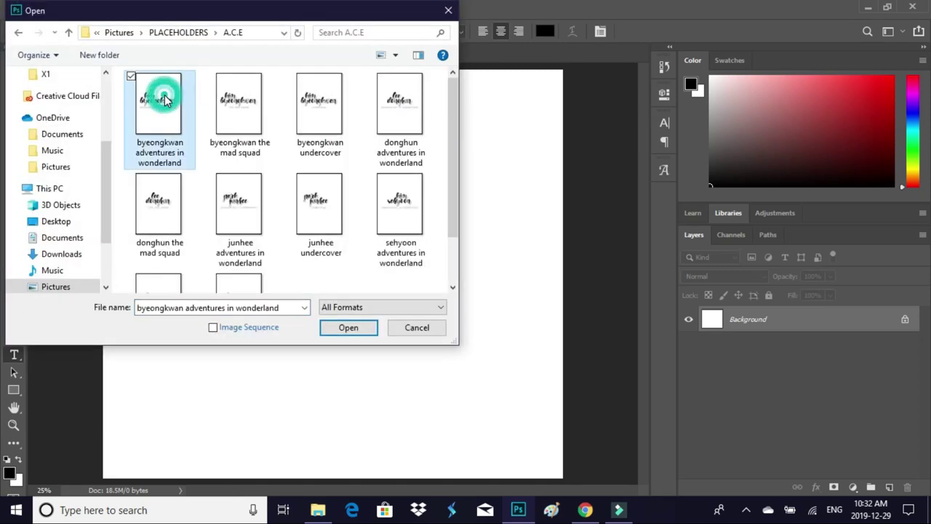
double_click(163, 99)
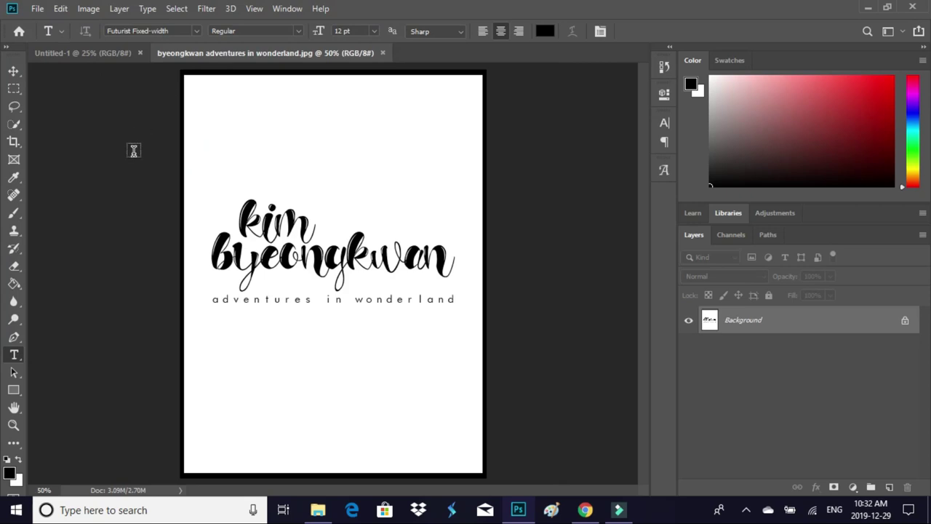
Select the entire card image and move it into the blank Untitled-1 document
key("m")
left_click_drag(176, 67, 582, 509)
key("v")
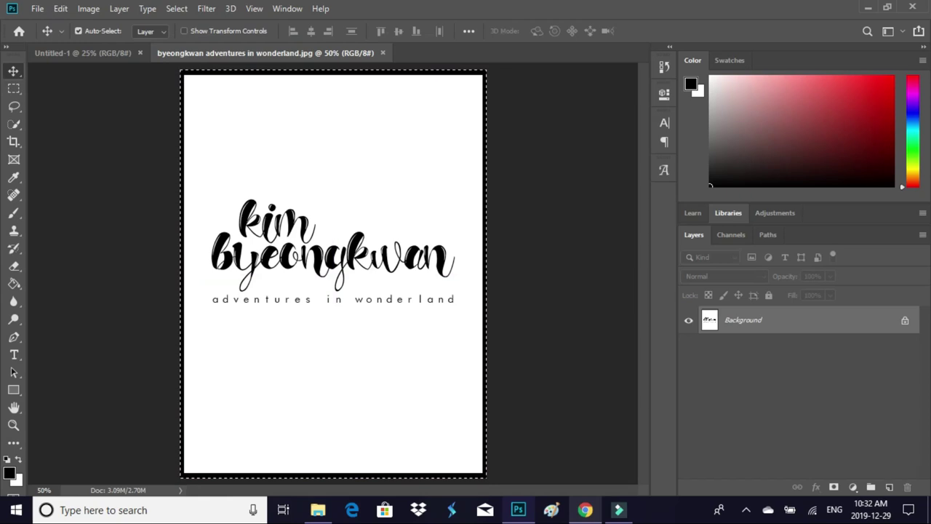
left_click_drag(288, 218, 466, 353)
Duplicate the card layer five times and arrange the six cards in a grid of three columns and two rows
key("ctrl+j")
key("ctrl+j")
key("ctrl+j")
key("ctrl+j")
key("ctrl+j")
Set up a JPEG save of the six-card sheet in PLACEHOLDERS, review the numbered files there, and cancel the save
left_click(37, 8)
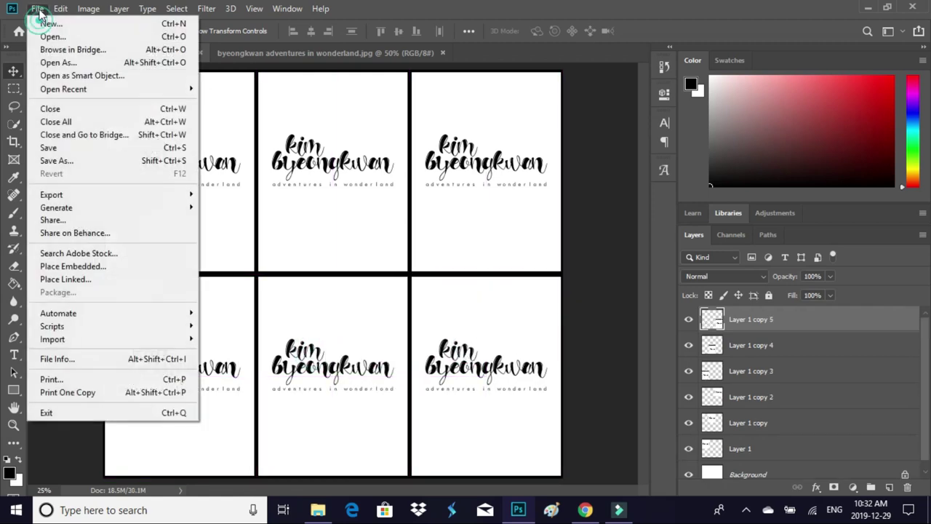
left_click(45, 156)
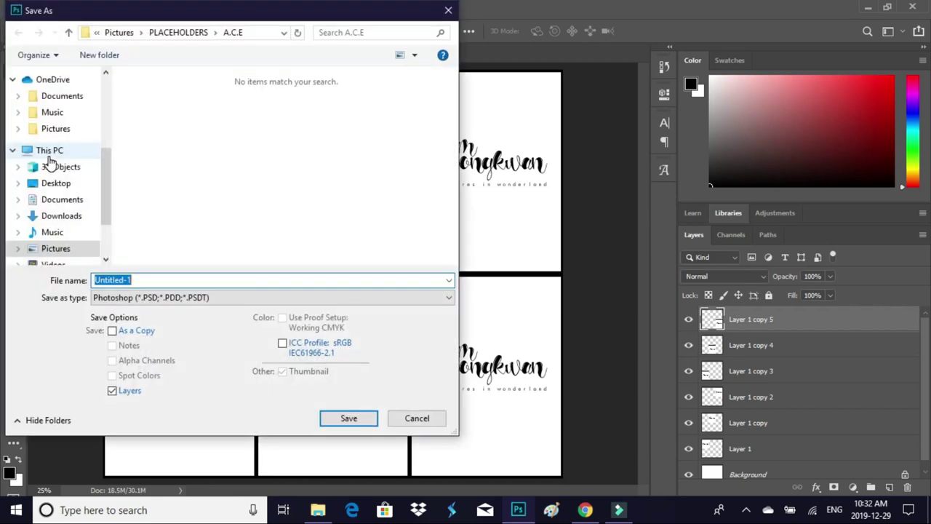
left_click(176, 32)
left_click(128, 300)
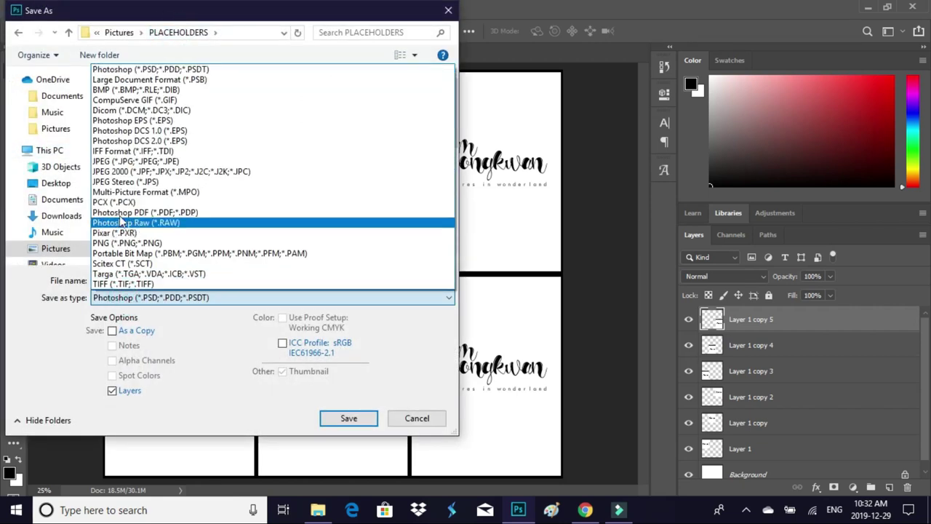
left_click(352, 161)
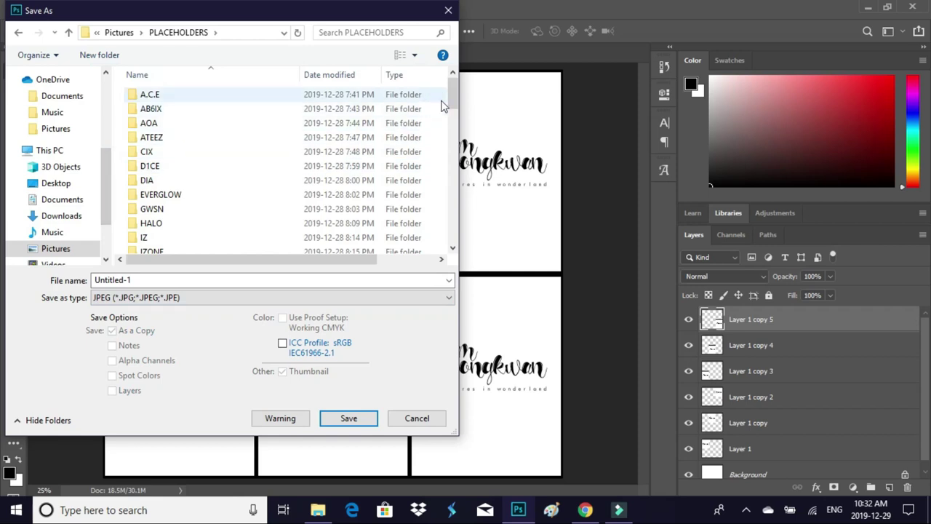
left_click_drag(451, 94, 450, 210)
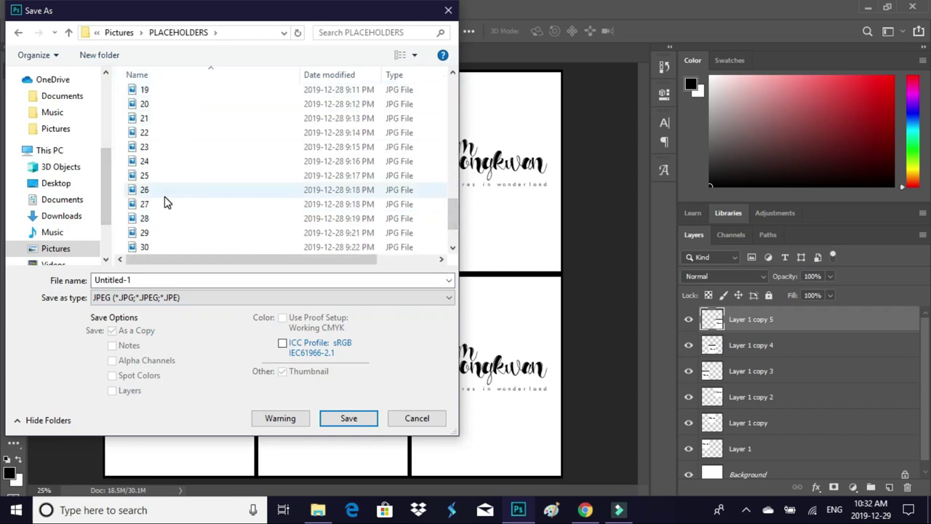
left_click_drag(453, 210, 456, 158)
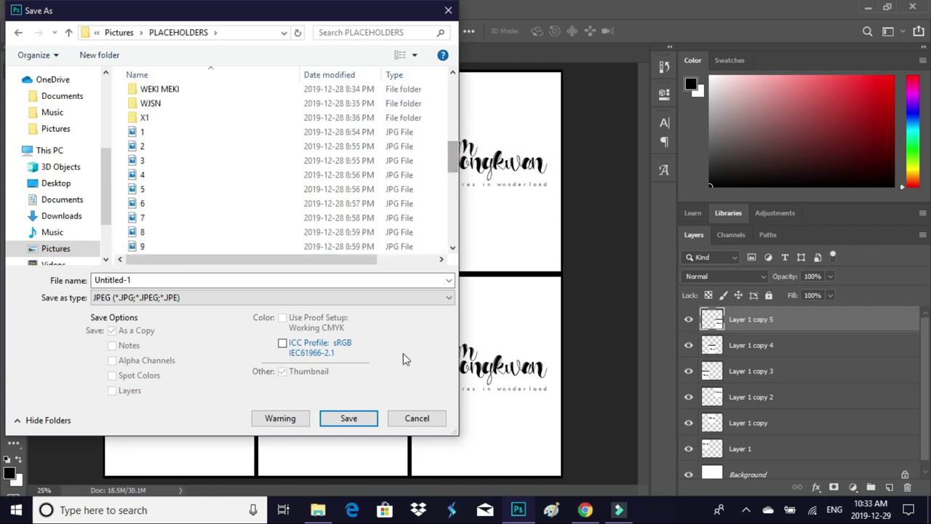
left_click(399, 422)
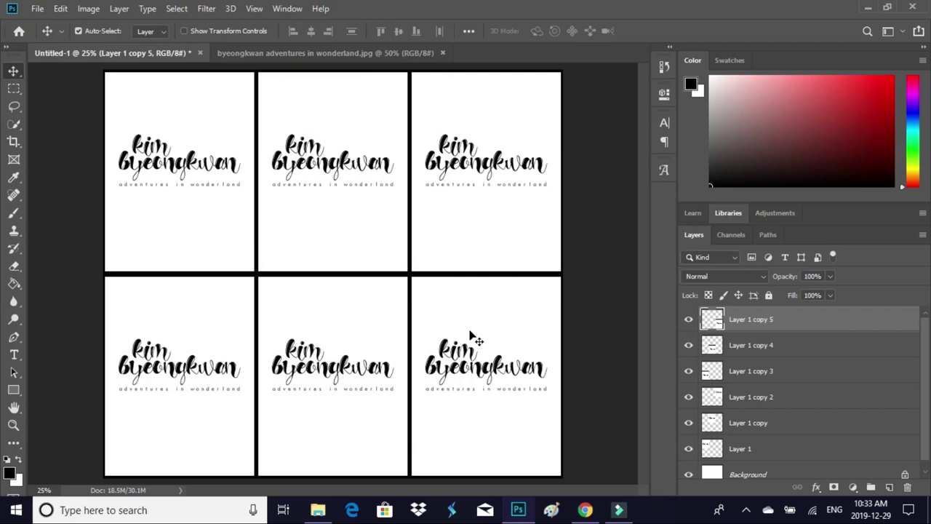
Close the byeongkwan card image and discard the unsaved six-card sheet
left_click(441, 53)
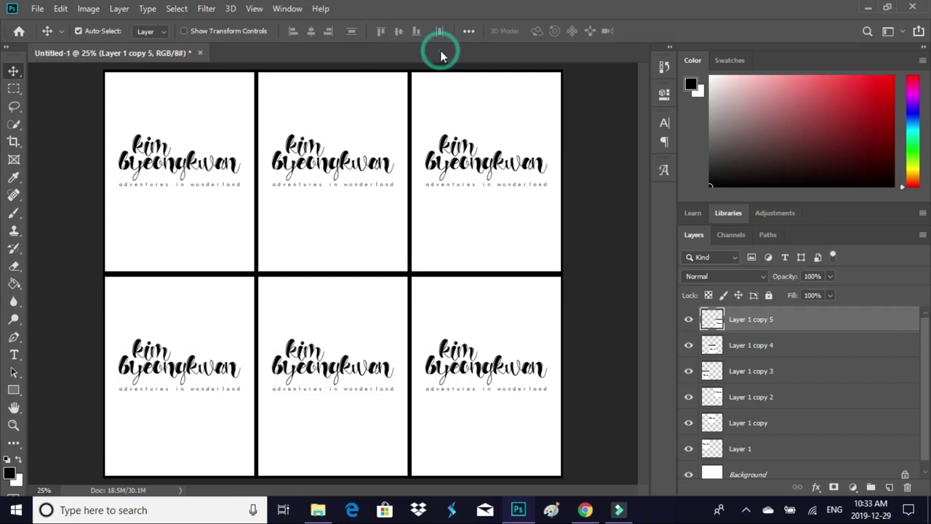
left_click(201, 54)
left_click(445, 195)
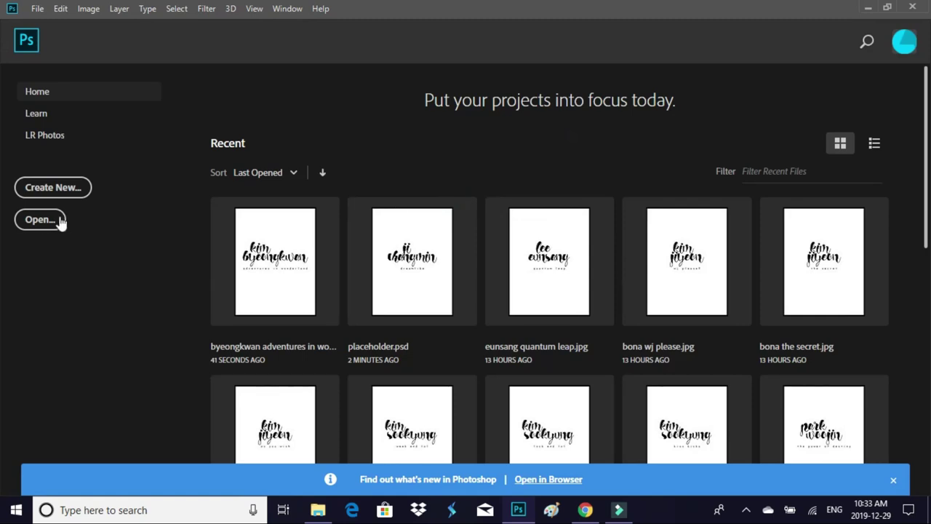
Open the numbered JPEG sheets 1 through 32 together from the PLACEHOLDERS folder
left_click(40, 219)
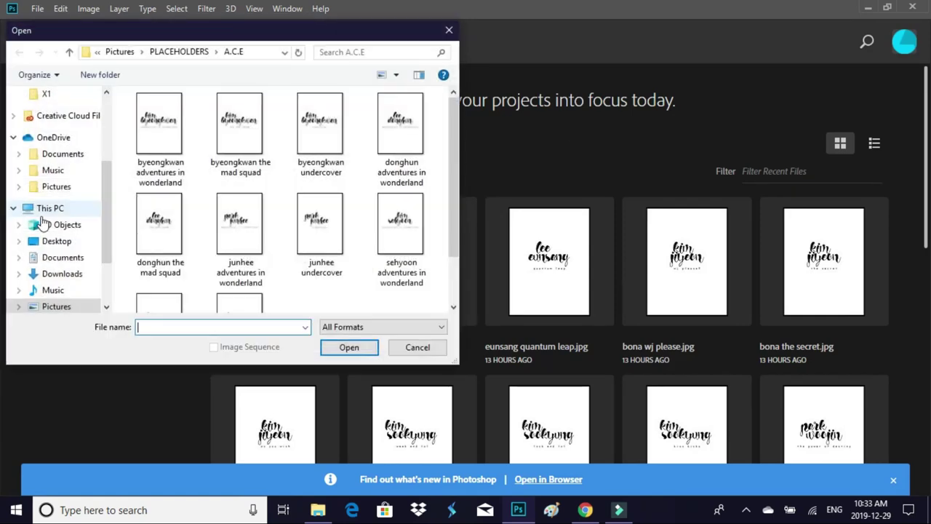
left_click(175, 55)
left_click_drag(446, 120, 451, 198)
left_click(175, 167)
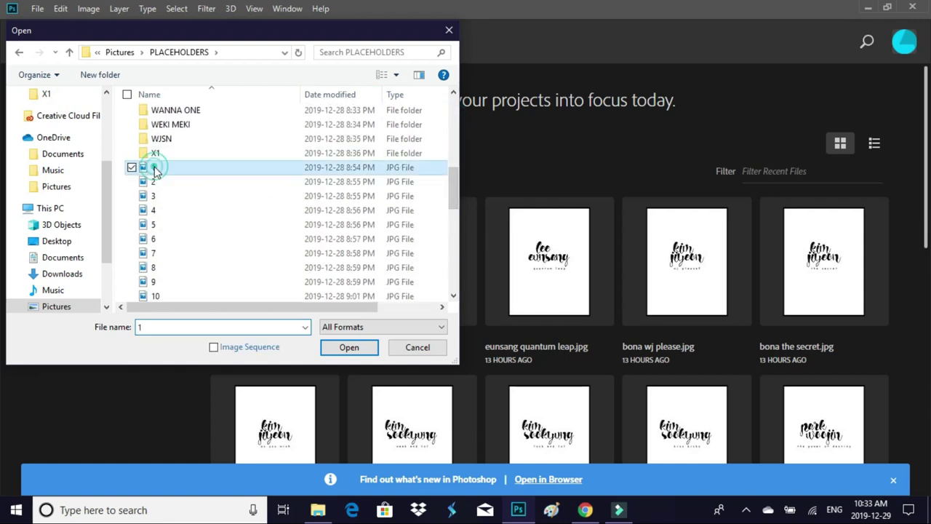
scroll(448, 193, "down", 8)
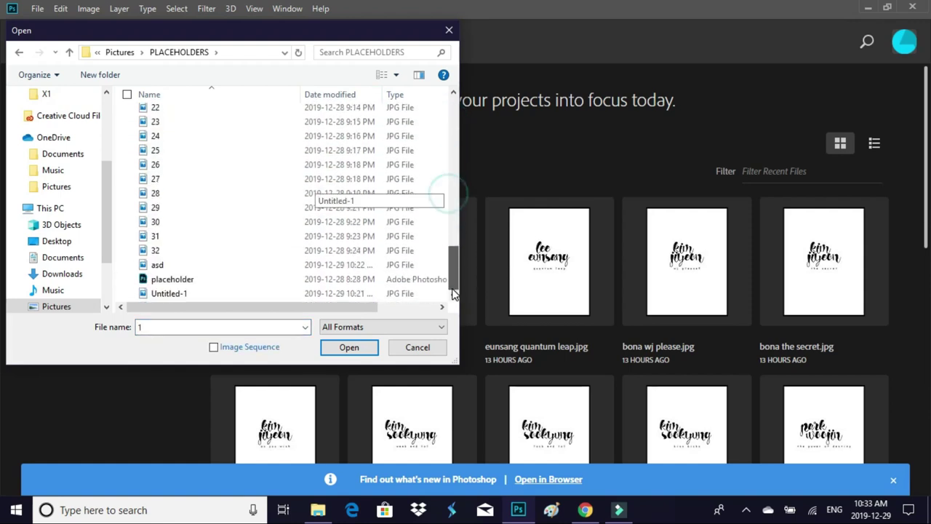
left_click(146, 254, "shift")
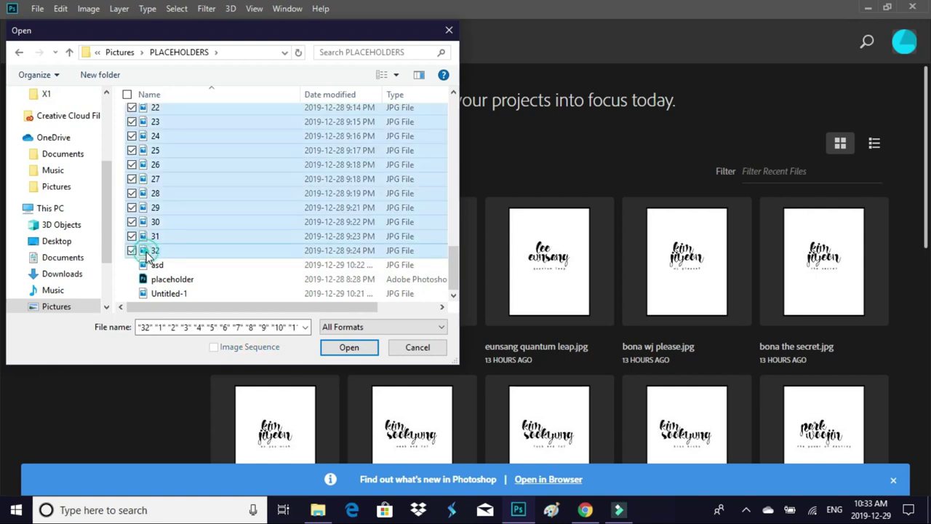
key("Return")
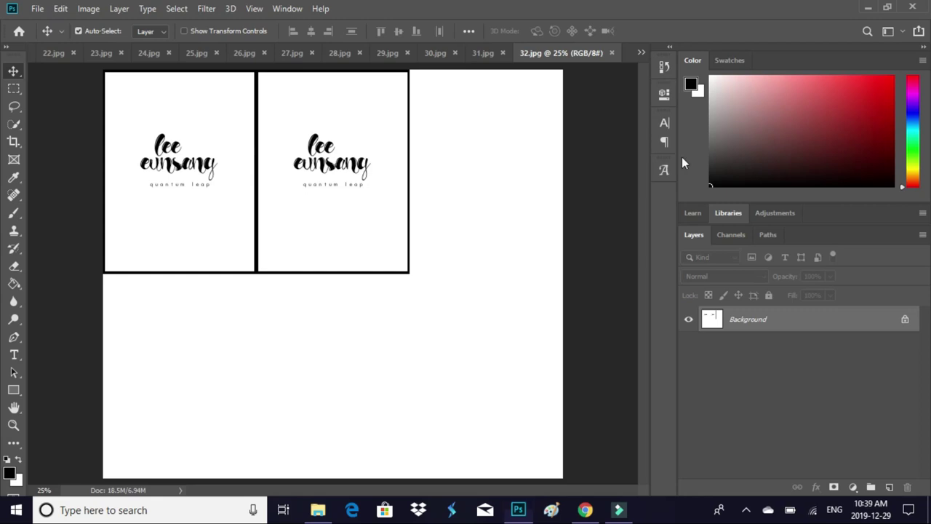
Switch to 1.jpg, rotate the whole sheet 90° clockwise and fit it to the window
left_click(641, 52)
left_click(663, 24)
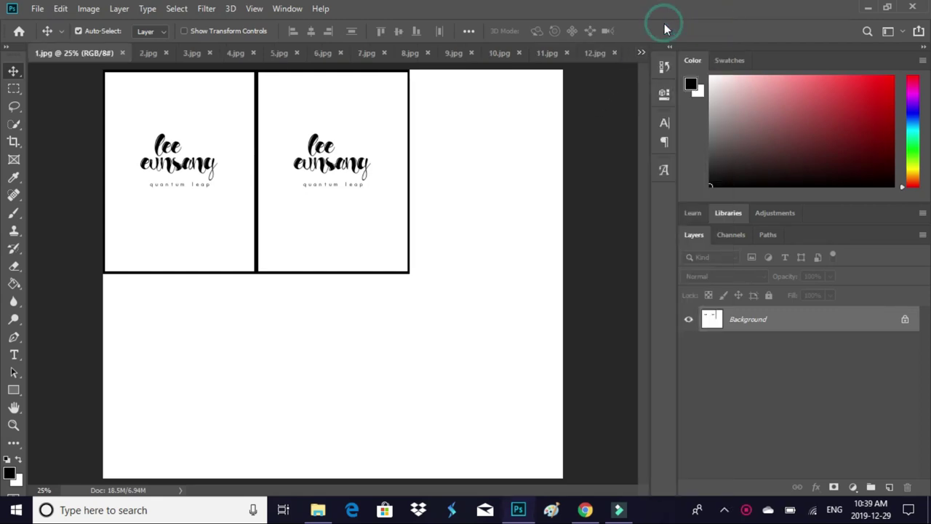
left_click(91, 8)
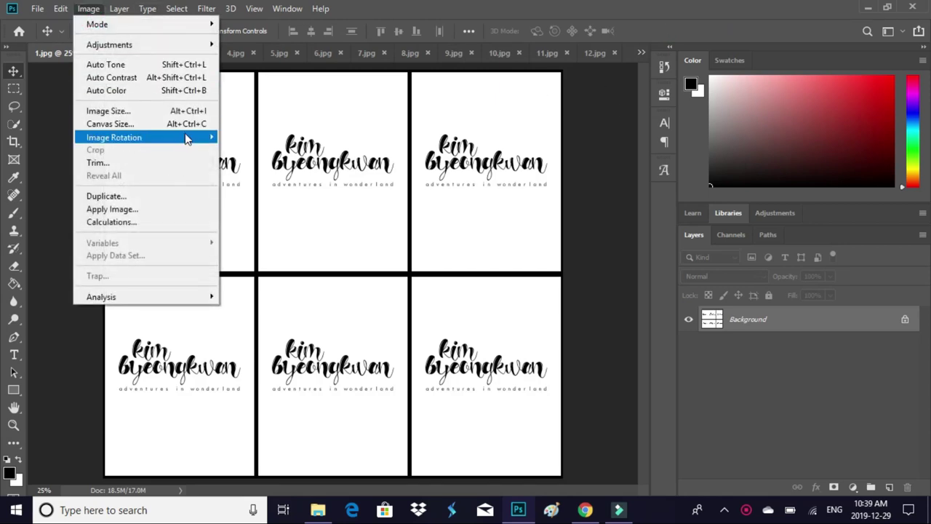
mouse_move(186, 139)
left_click(227, 148)
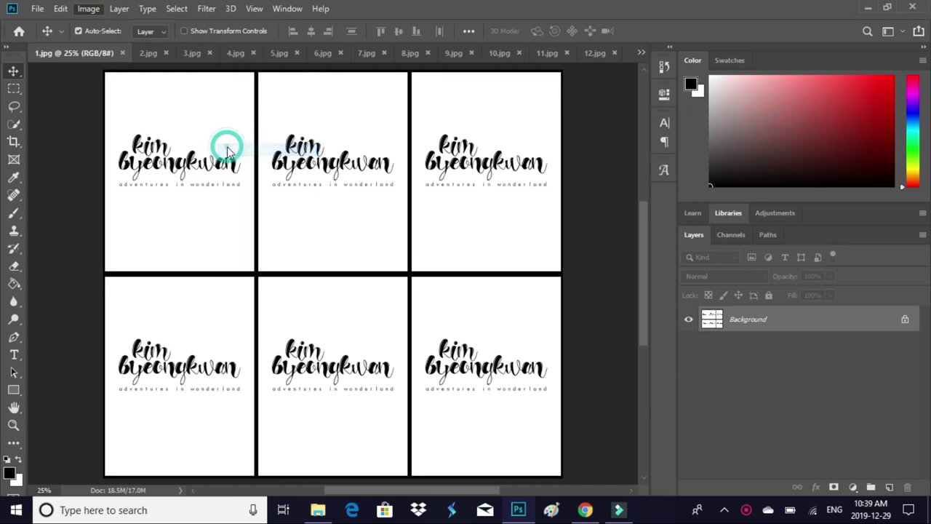
key("ctrl+0")
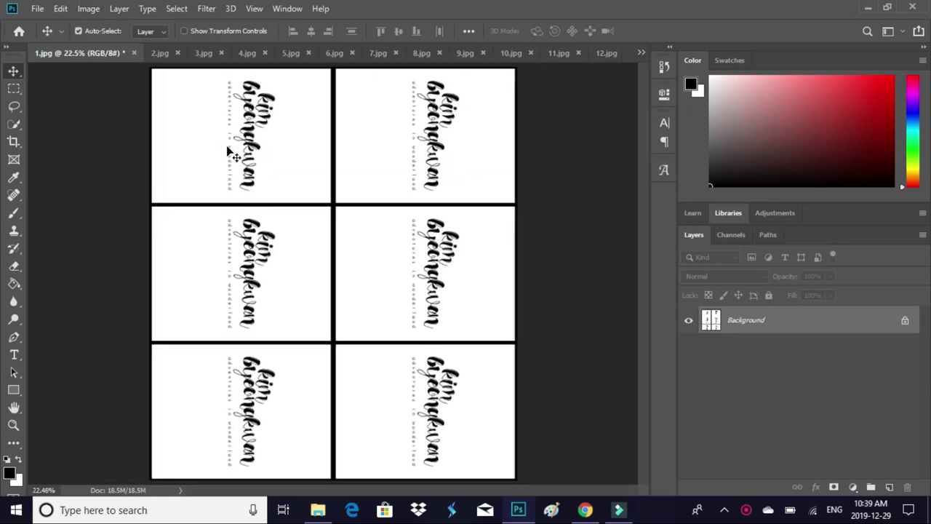
Rotate the 1.jpg sheet a further 180° so the card text reads upward
left_click(99, 8)
mouse_move(171, 138)
left_click(223, 138)
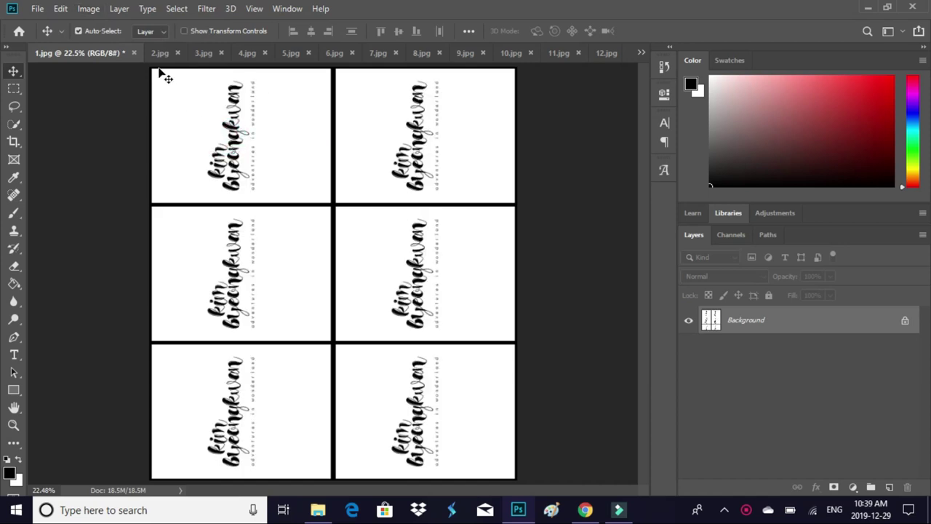
Check the print position and size of 1.jpg and print one copy on the HP DeskJet 2130 series
left_click(37, 9)
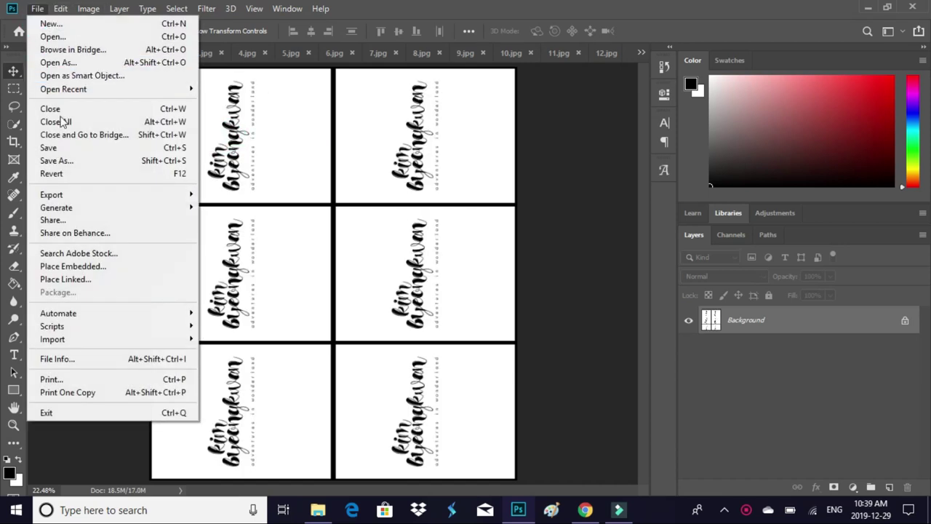
left_click(63, 379)
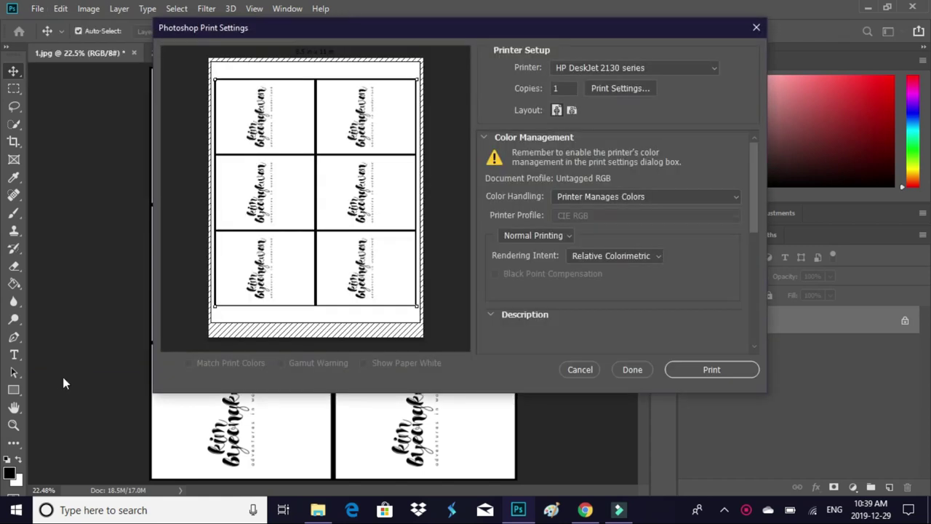
scroll(631, 338, "down", 5)
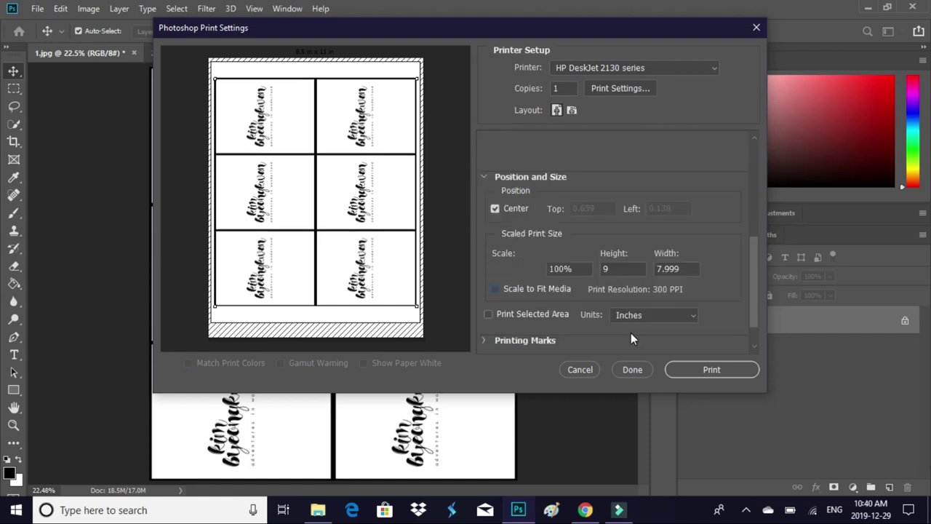
left_click(708, 370)
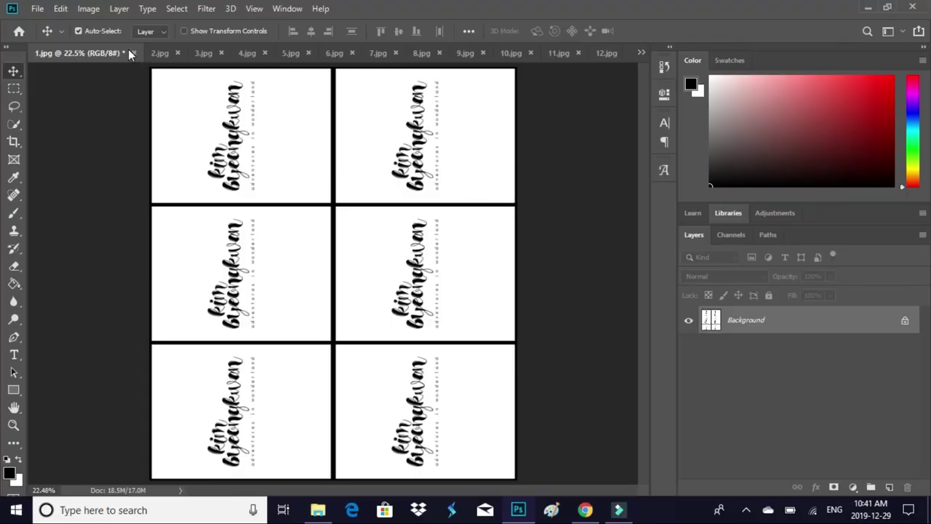
Close 1.jpg without saving the rotation and switch to 2.jpg
left_click(132, 53)
left_click(460, 198)
left_click(640, 53)
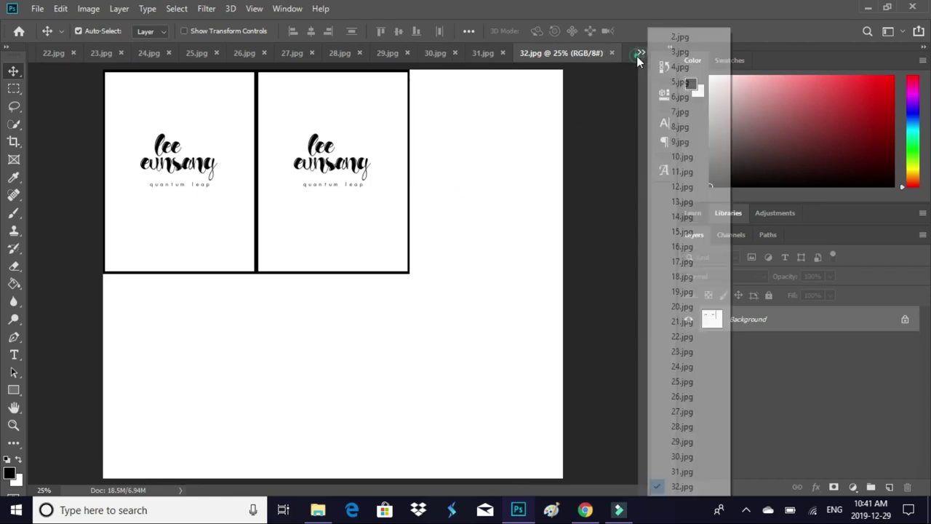
left_click(661, 38)
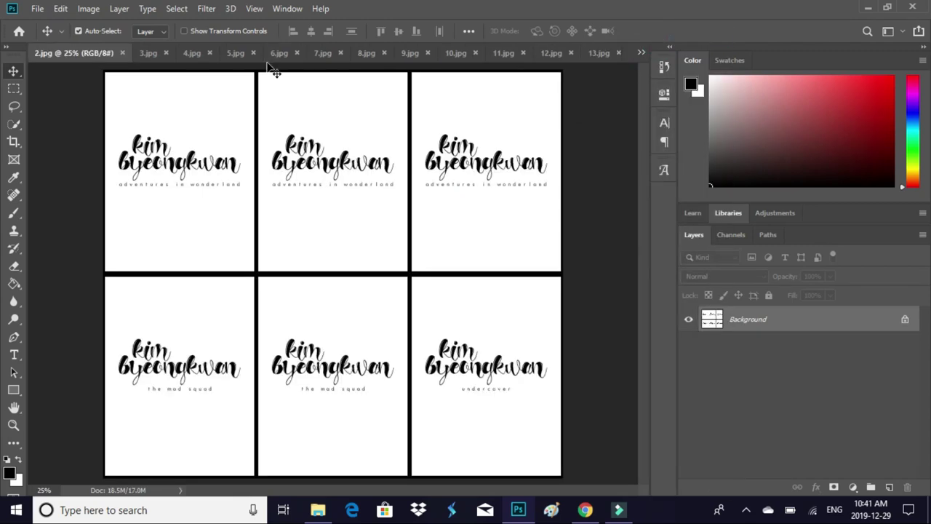
Rotate the 2.jpg sheet 90° counterclockwise and fit it to the window
left_click(86, 13)
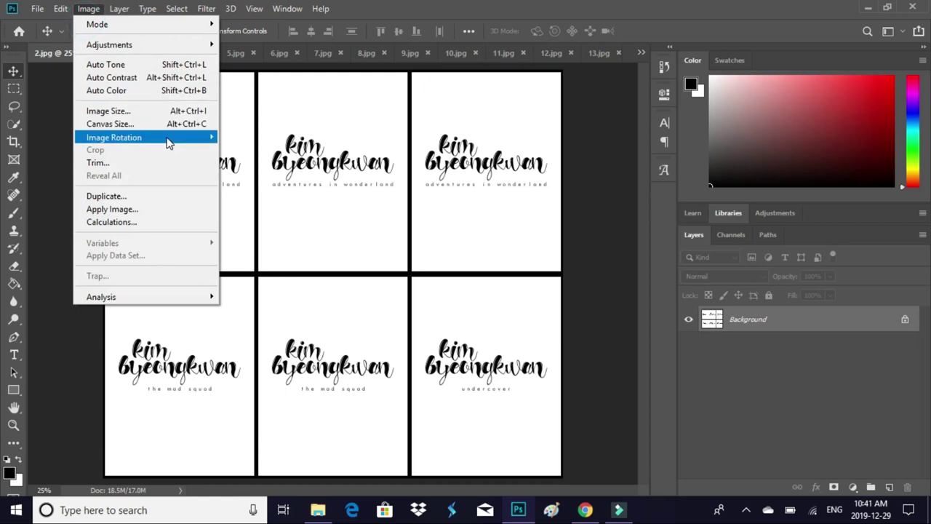
mouse_move(167, 139)
left_click(240, 150)
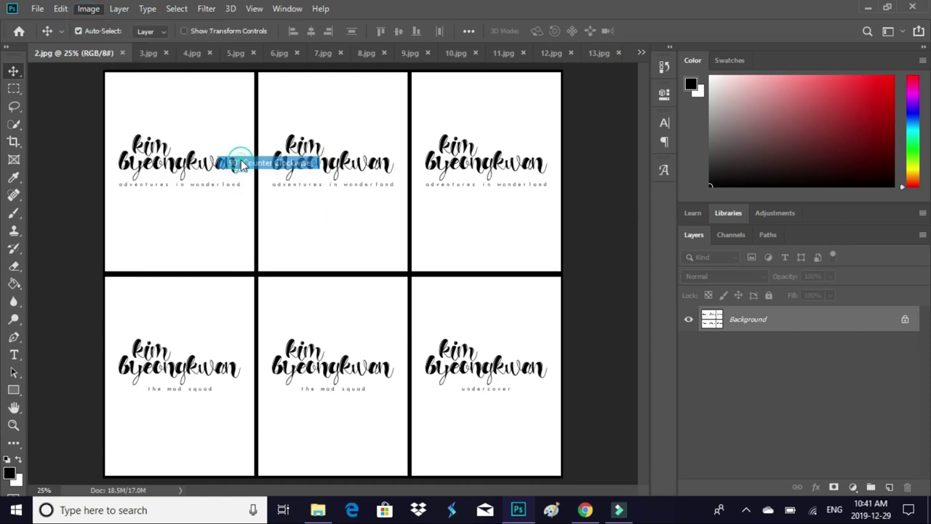
key("ctrl+0")
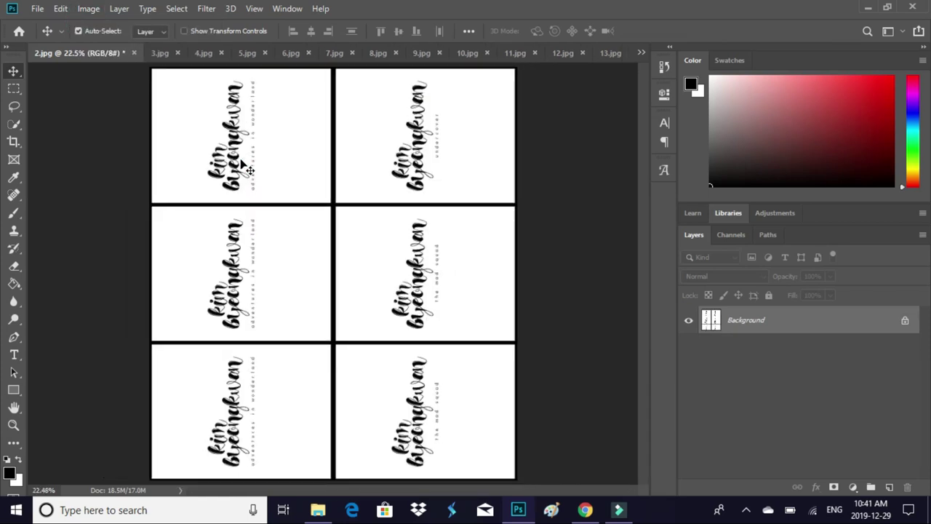
Print one copy of the rotated 2.jpg sheet on the HP DeskJet 2130 series
left_click(39, 9)
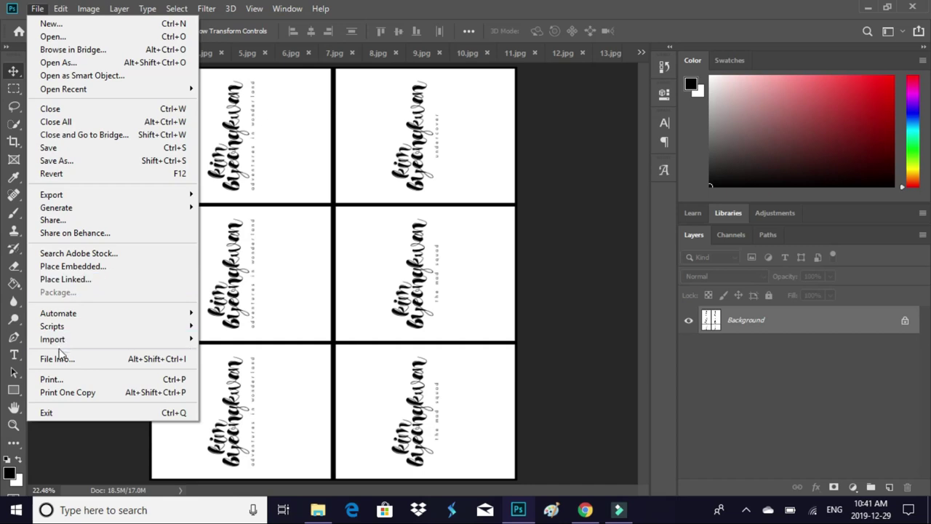
left_click(53, 380)
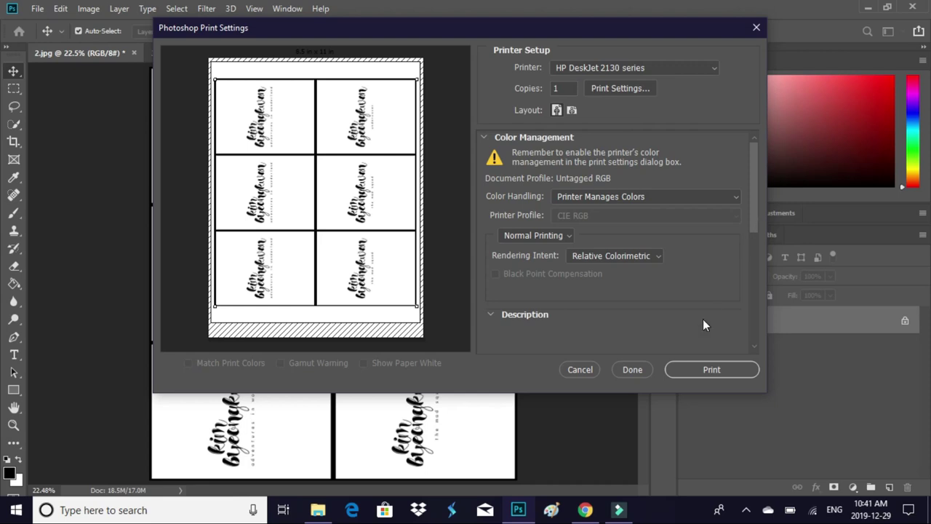
left_click(684, 369)
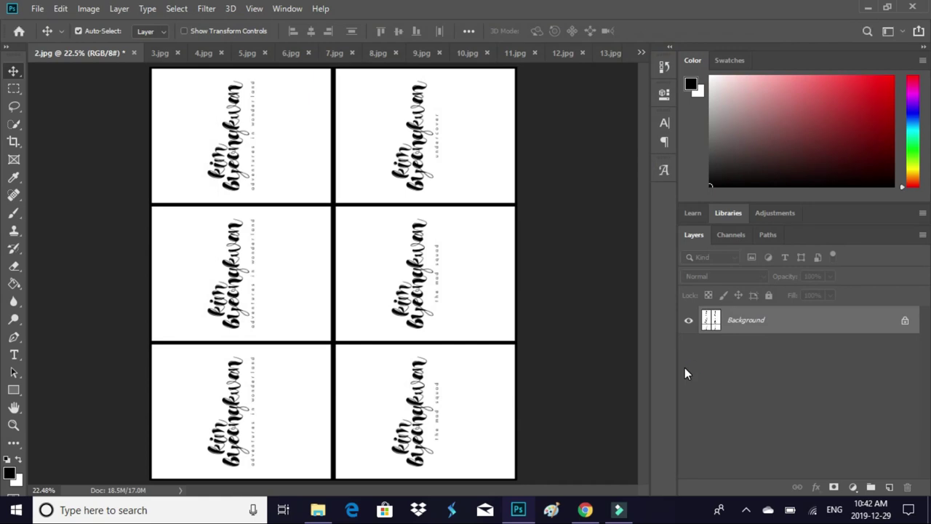
Close 2.jpg without saving the rotation and switch to 3.jpg
left_click(134, 54)
left_click(442, 198)
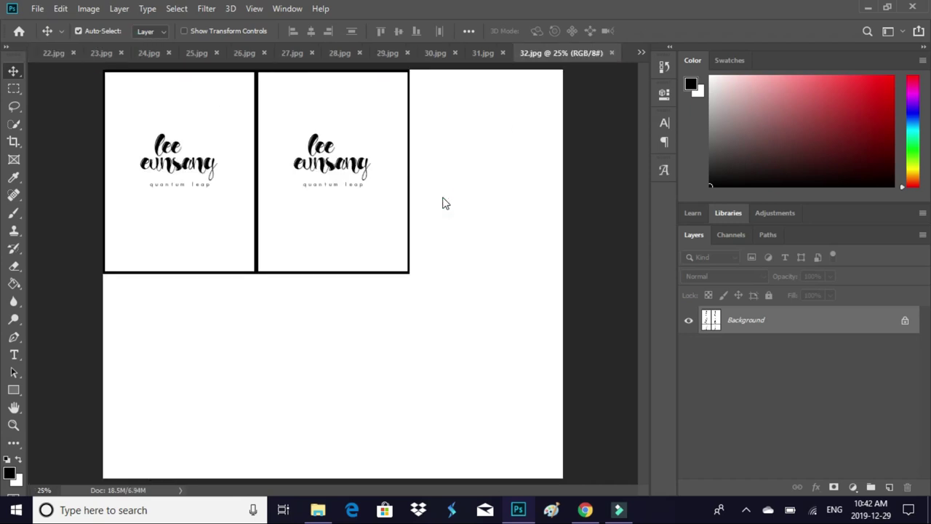
left_click(641, 52)
left_click(658, 61)
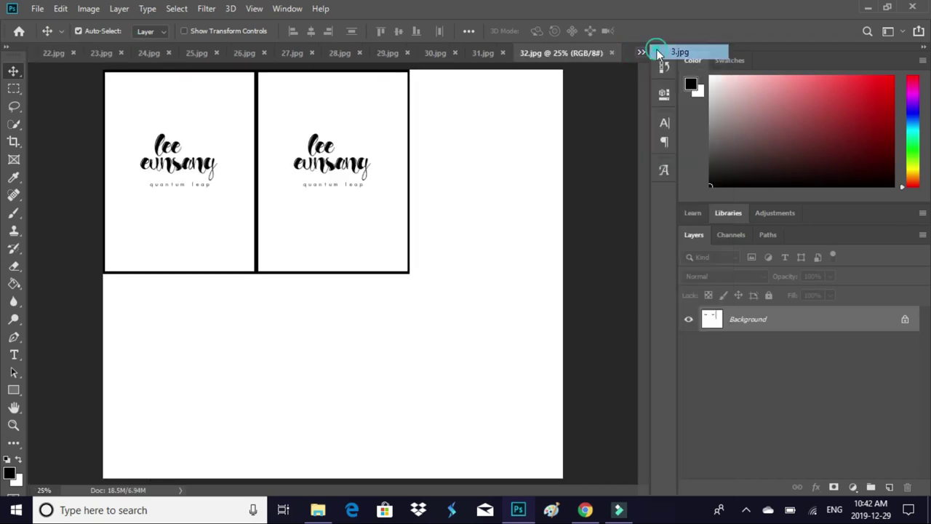